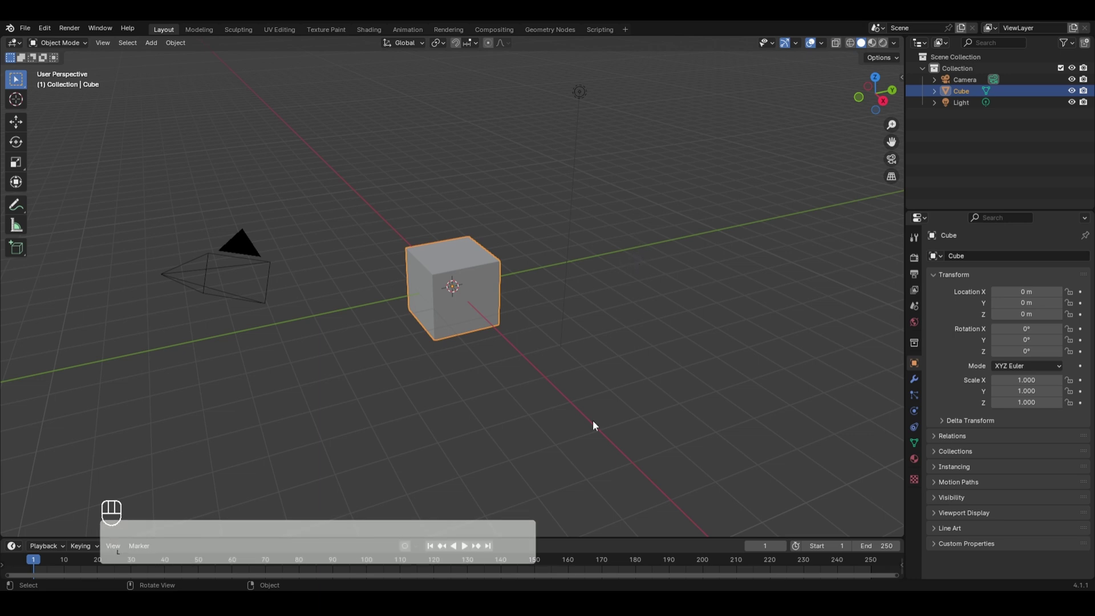
Switch the viewport to Material Preview shading and try moving the point light toward the cube.
left_click(579, 92)
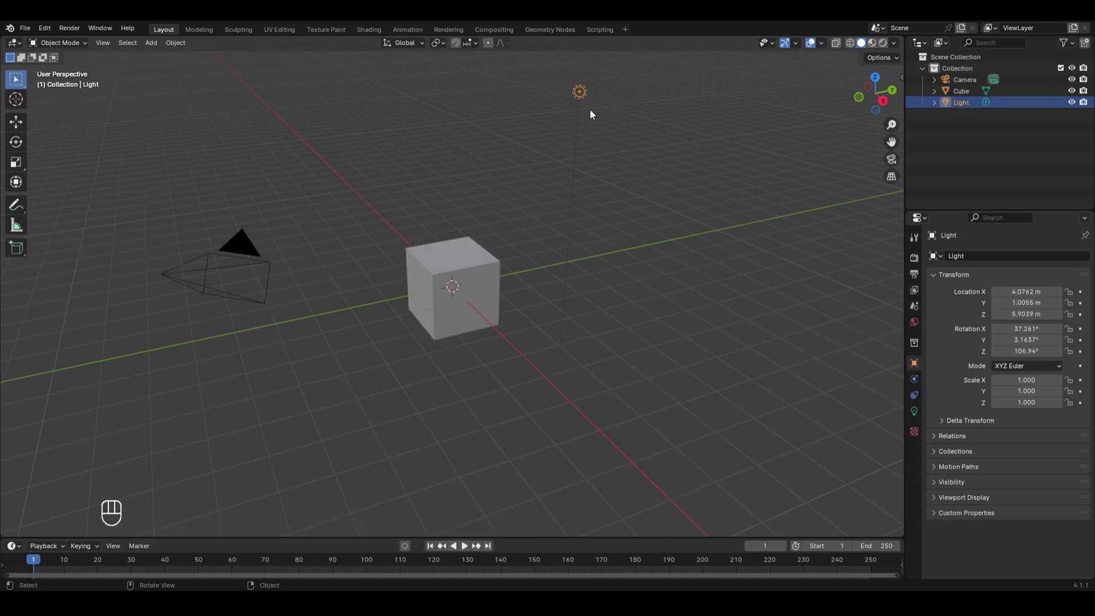
left_click(871, 47)
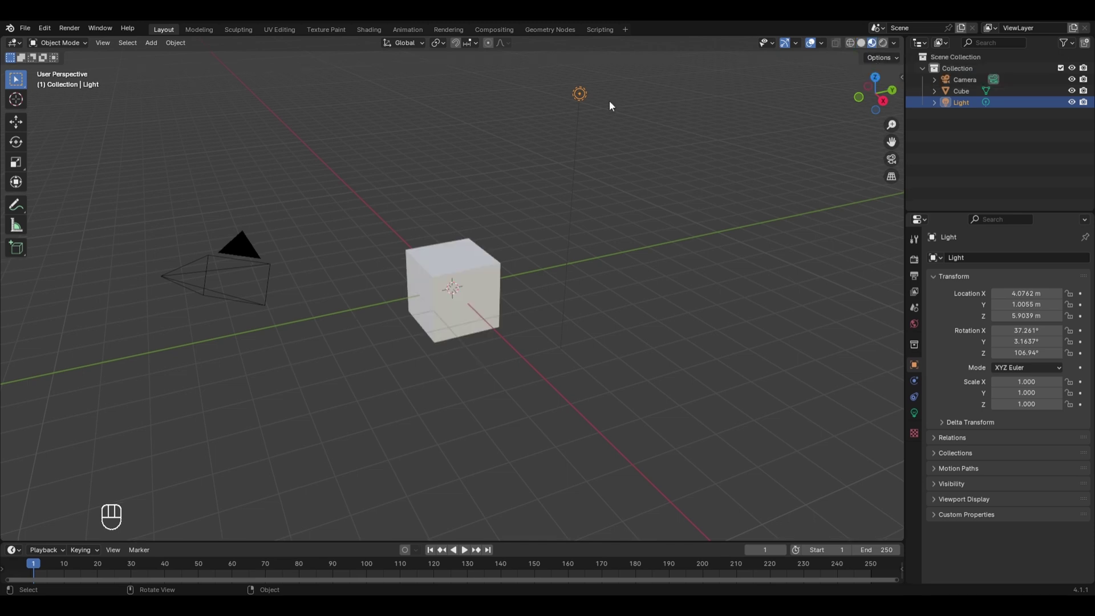
key("g")
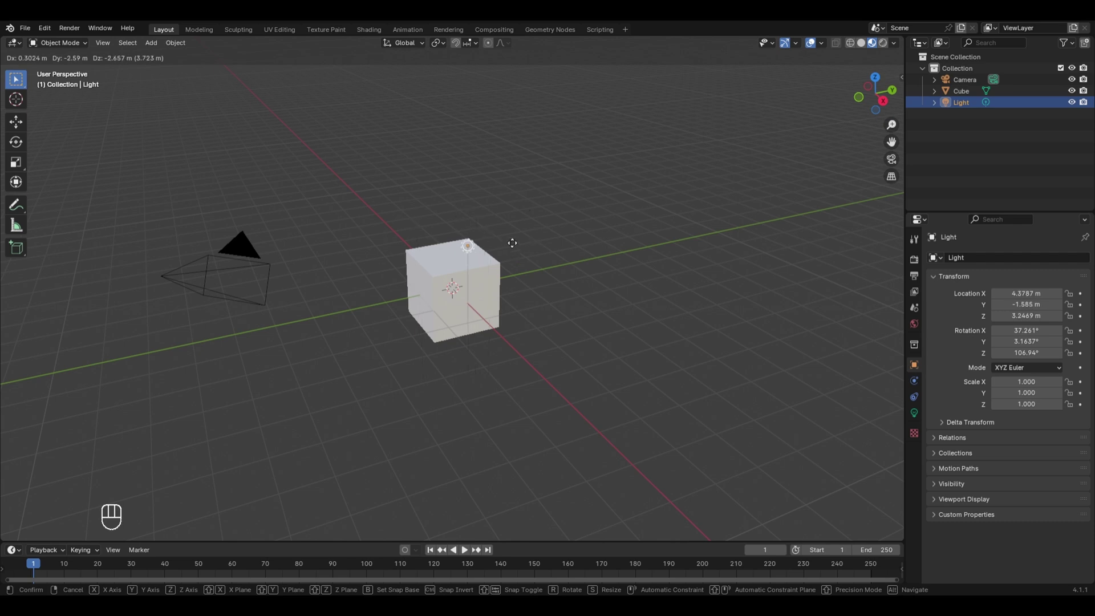
right_click(436, 238)
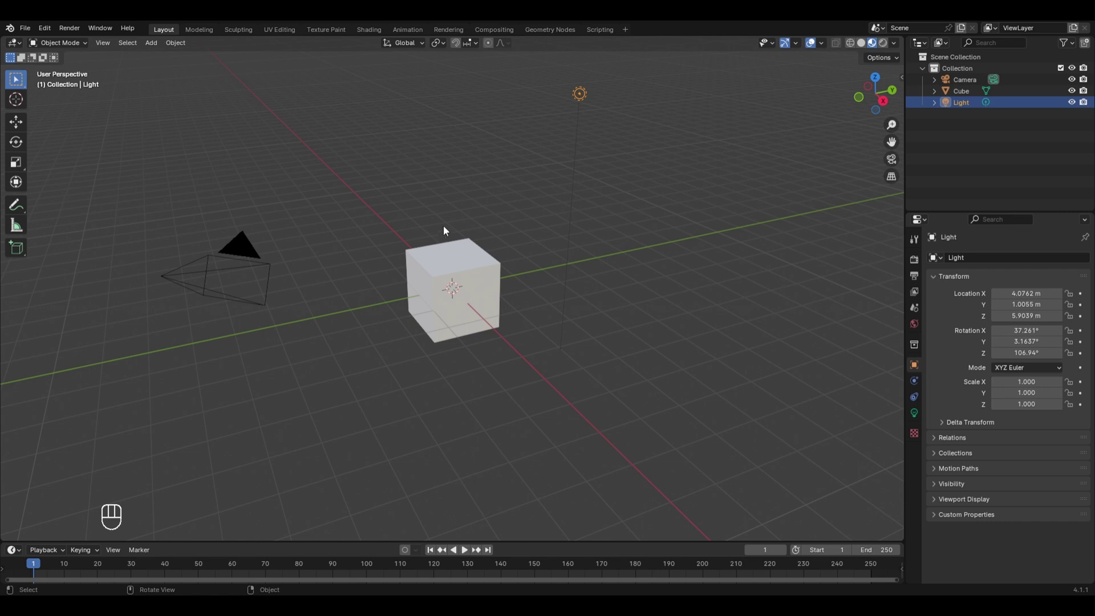
Enable Scene Lights and Scene World for the preview and move the light near the cube, at about X 3.7, Y -2.8, Z 3.5 m.
left_click(893, 44)
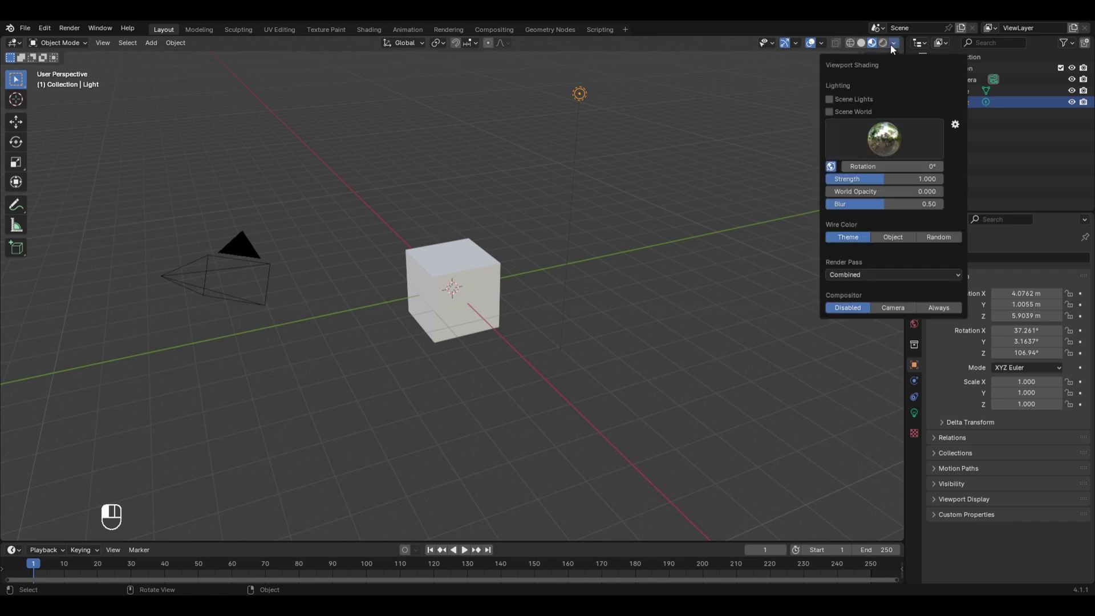
left_click(861, 101)
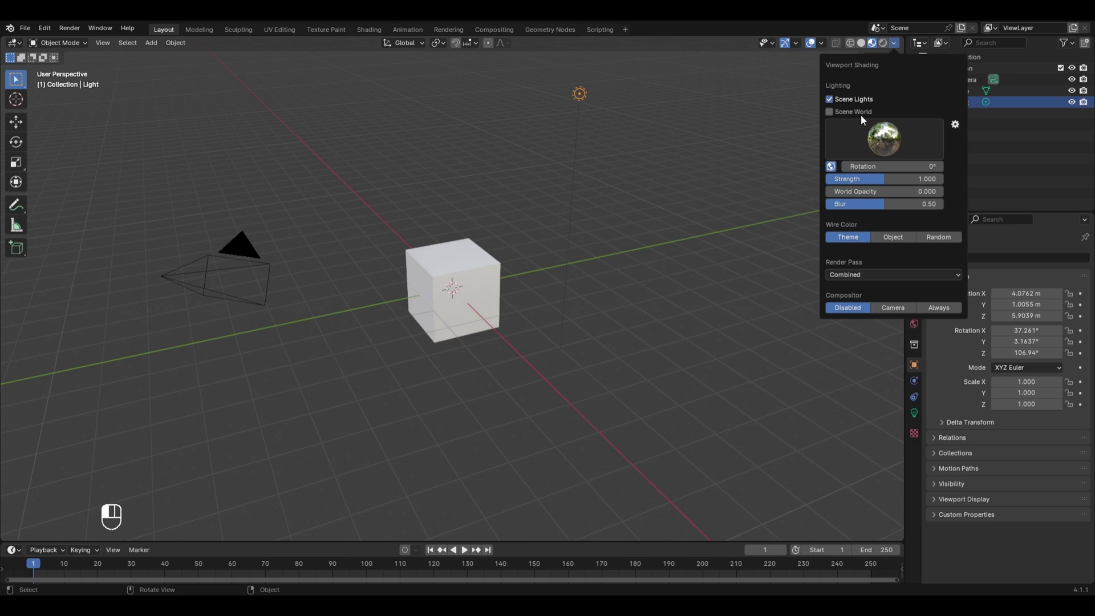
left_click(856, 113)
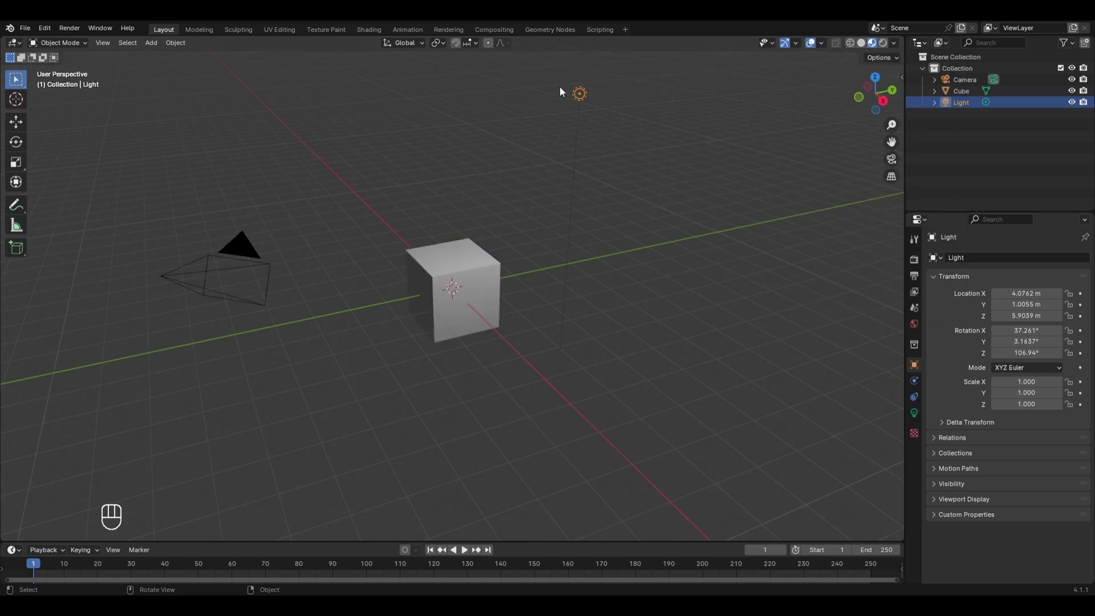
key("g")
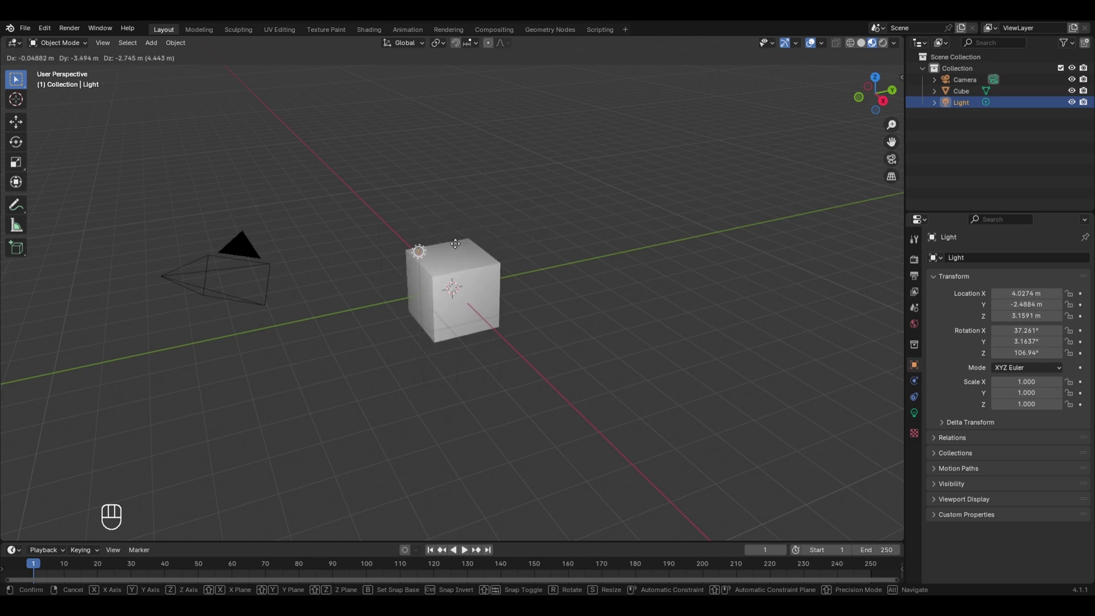
left_click(434, 223)
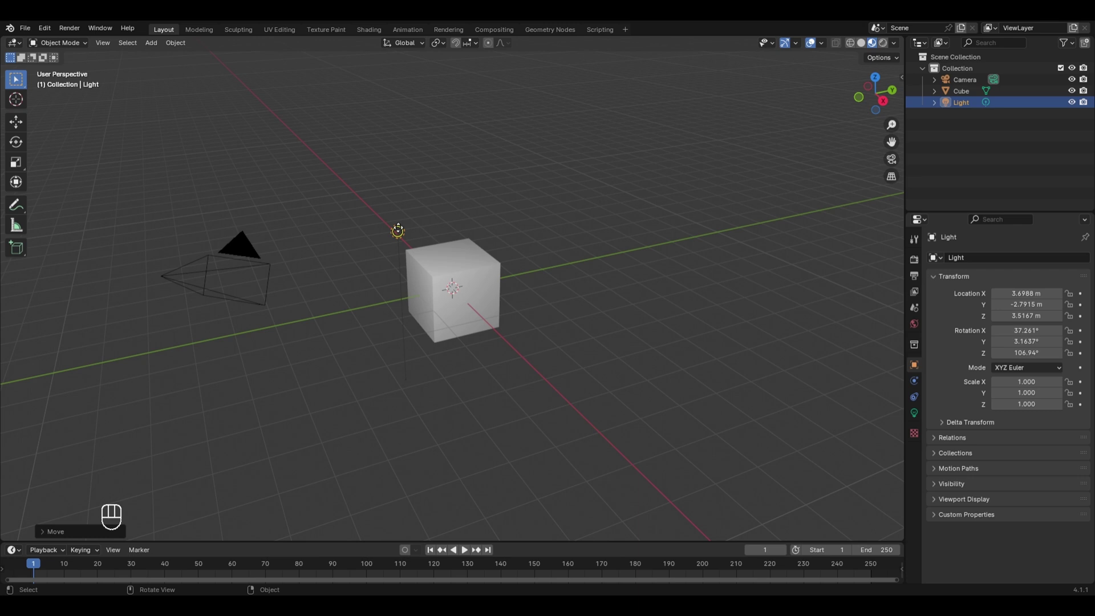
Try the Sun, Spot and Area types on the light, and return it to Point.
left_click(915, 414)
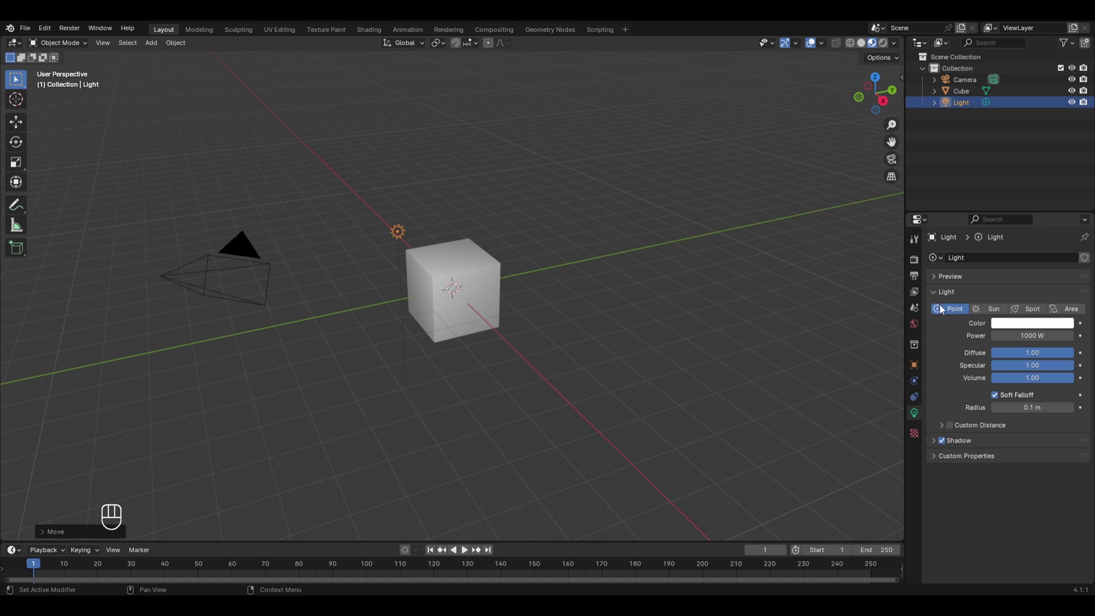
left_click(973, 310)
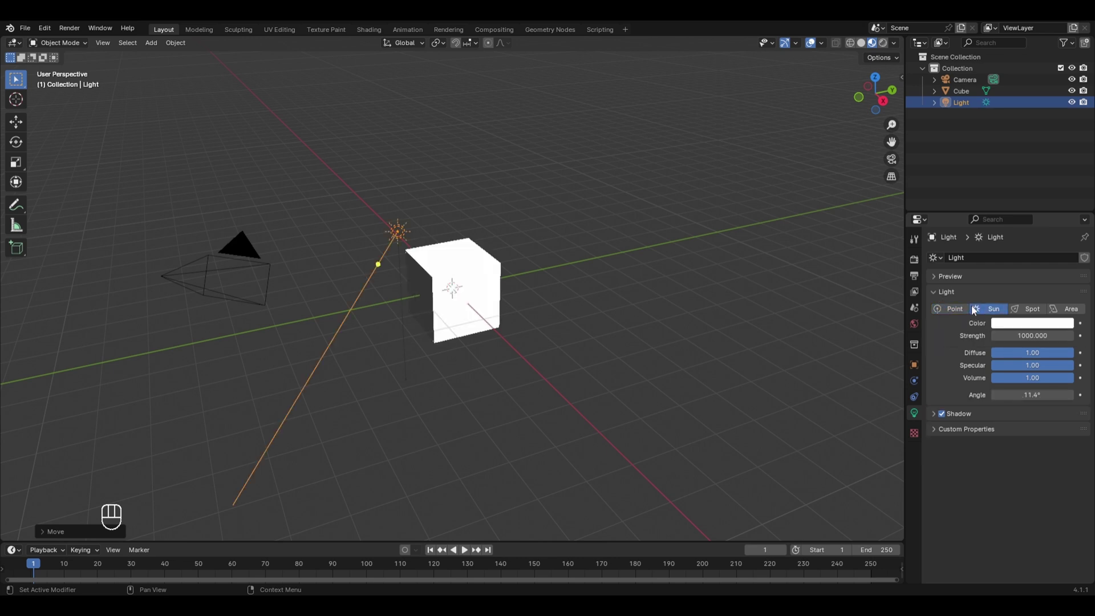
left_click(1030, 312)
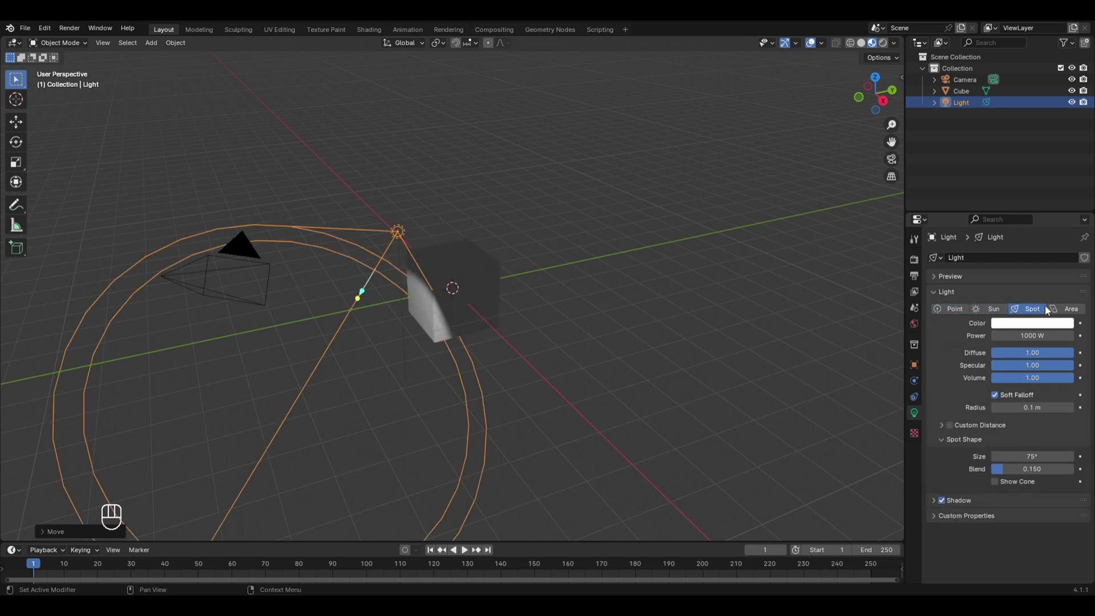
left_click(1056, 309)
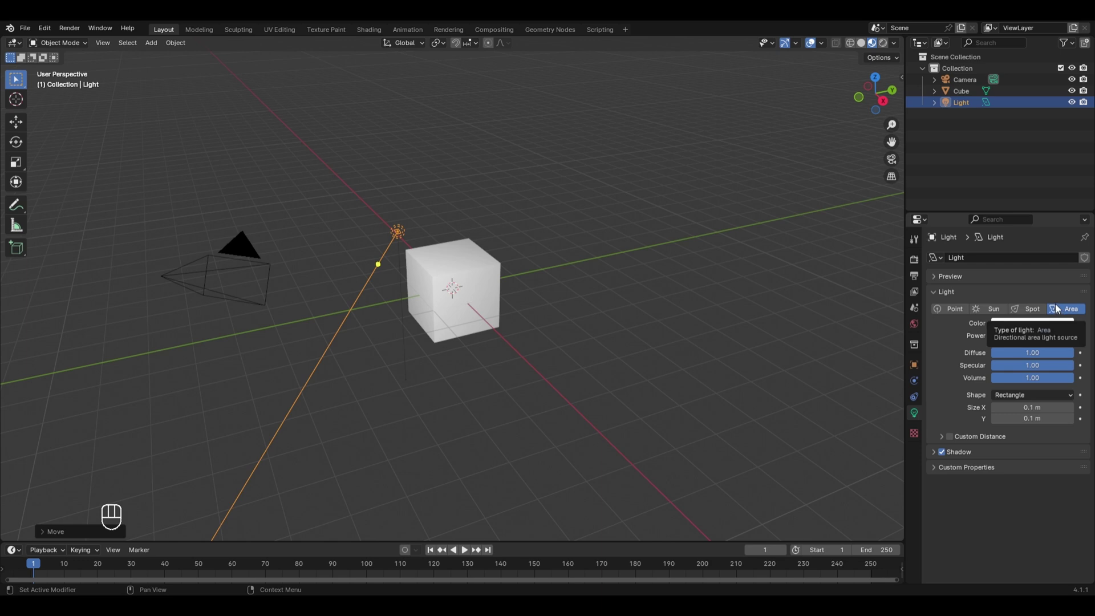
left_click(963, 309)
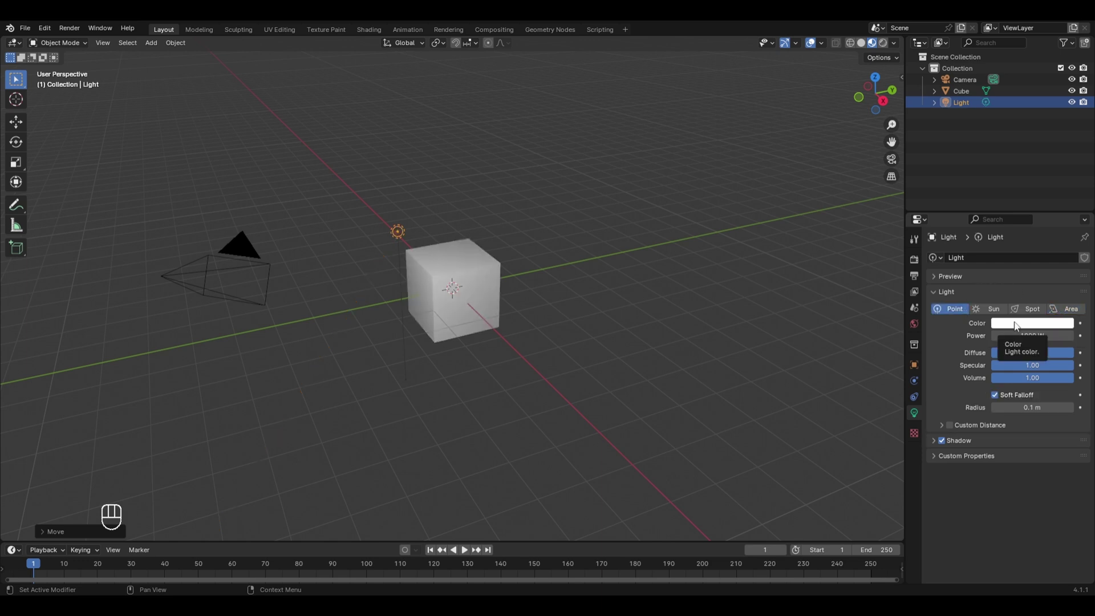
Try a pink colour on the point light, return it to white, and test a change of its power.
left_click(1016, 326)
left_click(1031, 249)
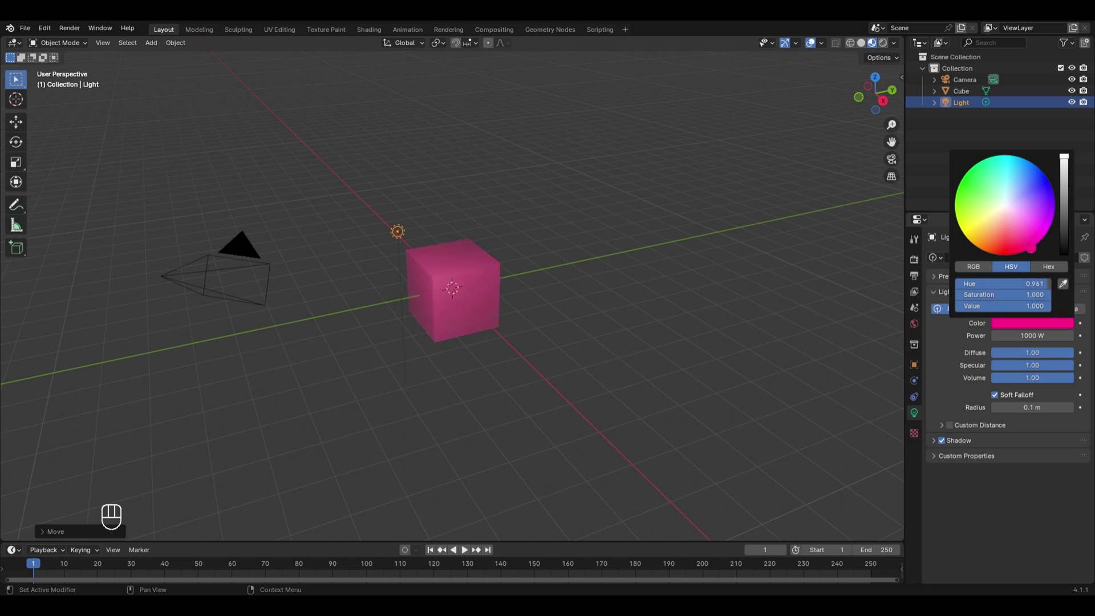
left_click_drag(1031, 248, 1005, 205)
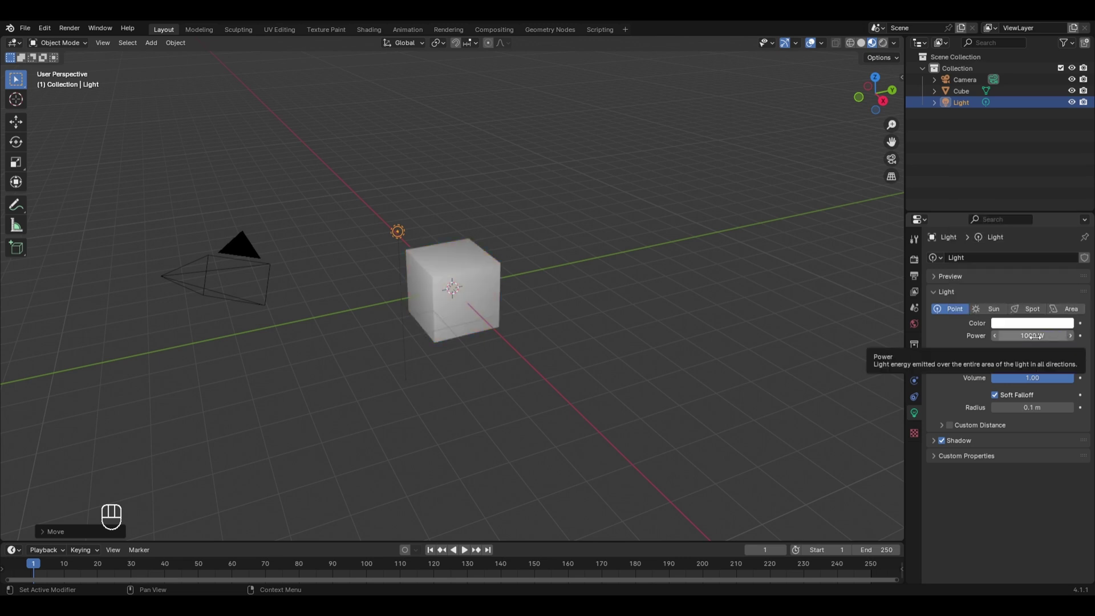
mouse_move(1025, 336)
left_mouse_down()
mouse_move(1050, 336)
mouse_move(1015, 336)
left_mouse_up()
key("Escape")
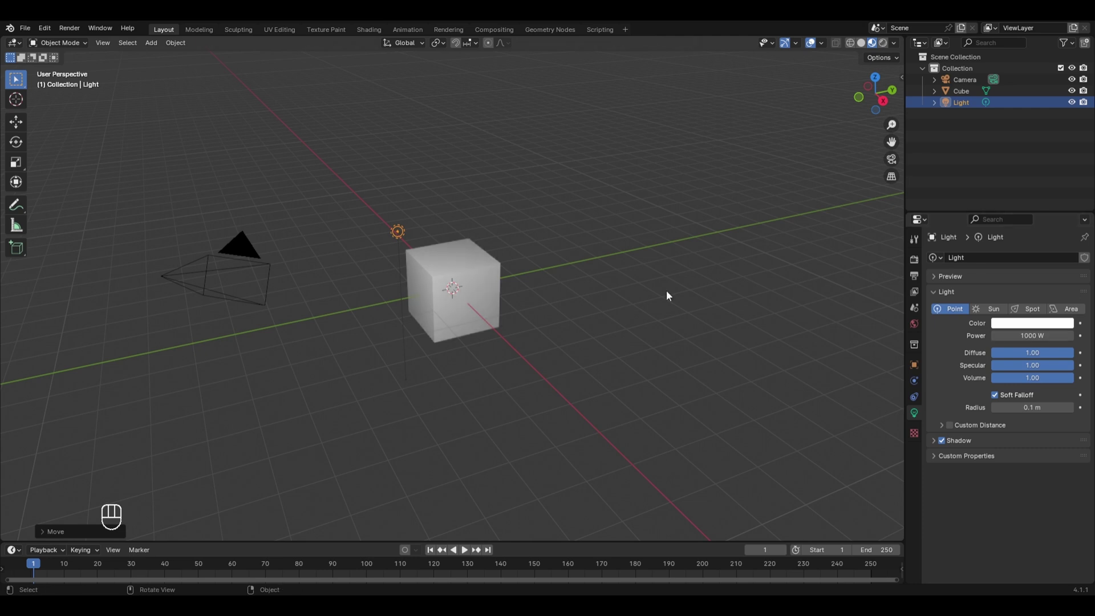
Delete the default cube from the scene.
left_click(470, 266)
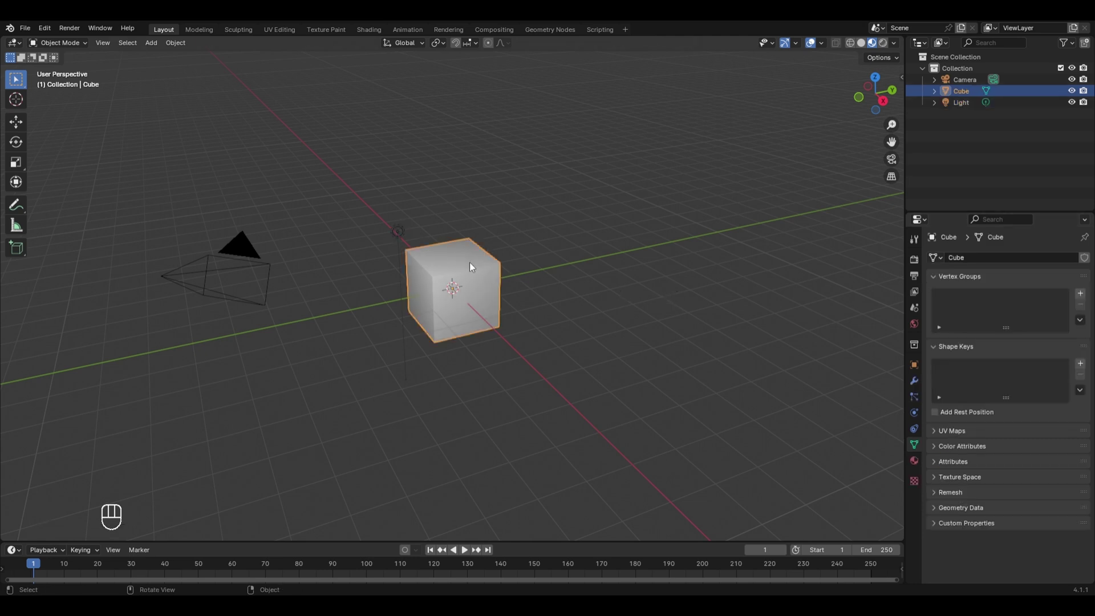
key("x")
left_click(474, 264)
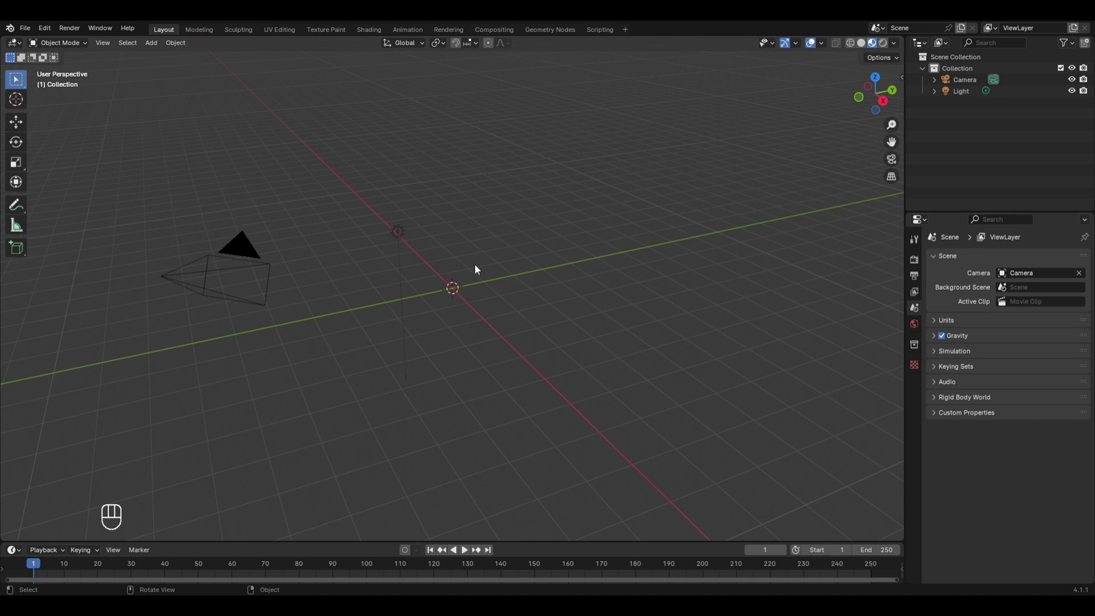
Add a Monkey mesh at the origin and raise it along the Z axis above the ground.
key("shift+a")
key("shift+a")
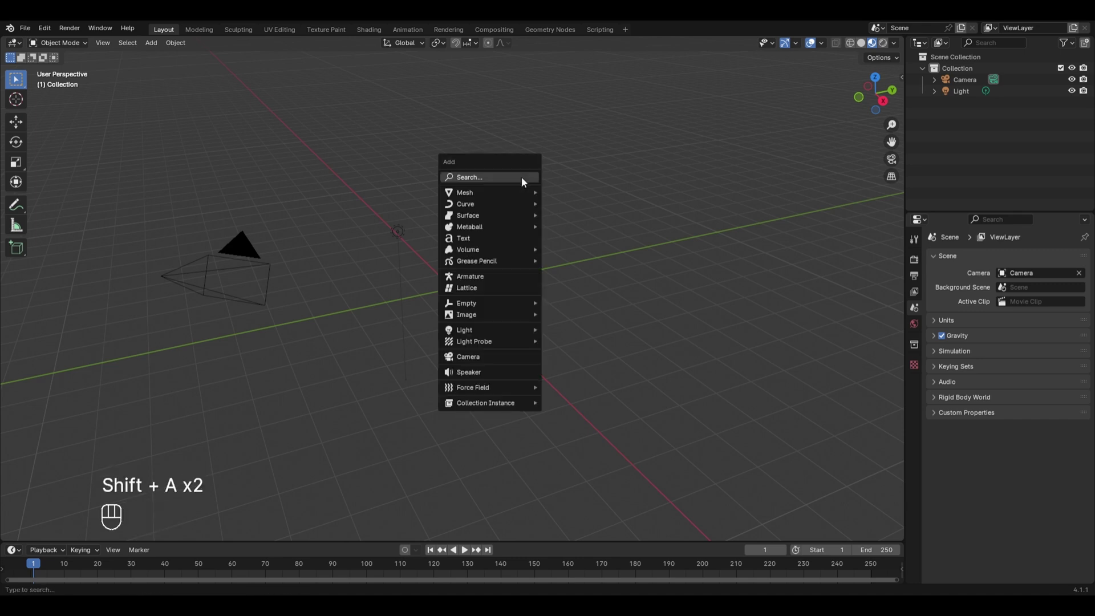
mouse_move(514, 193)
left_click(590, 300)
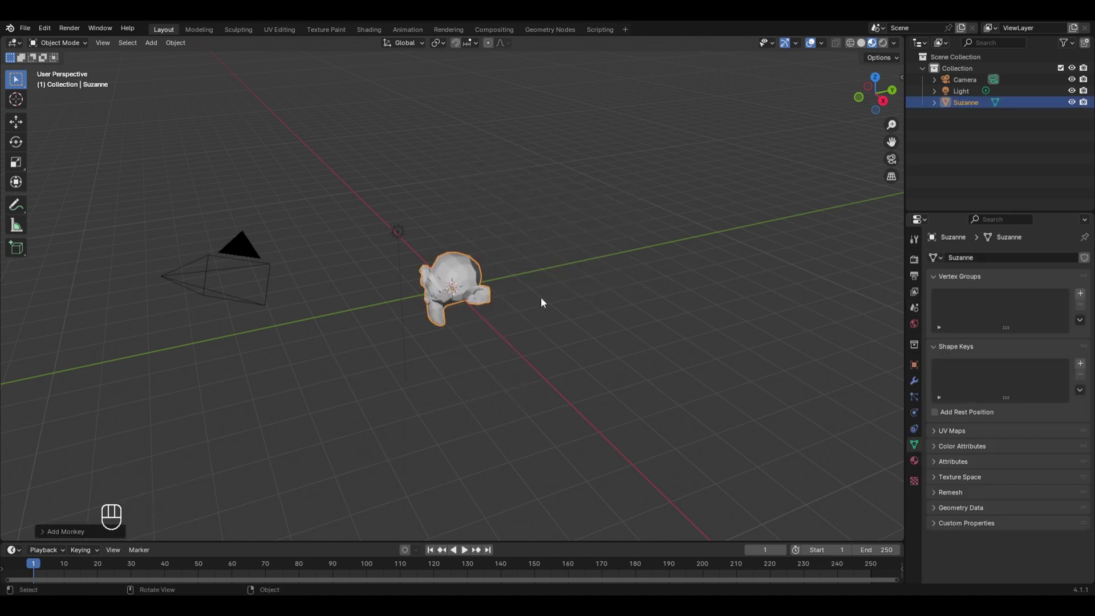
key("g")
key("z")
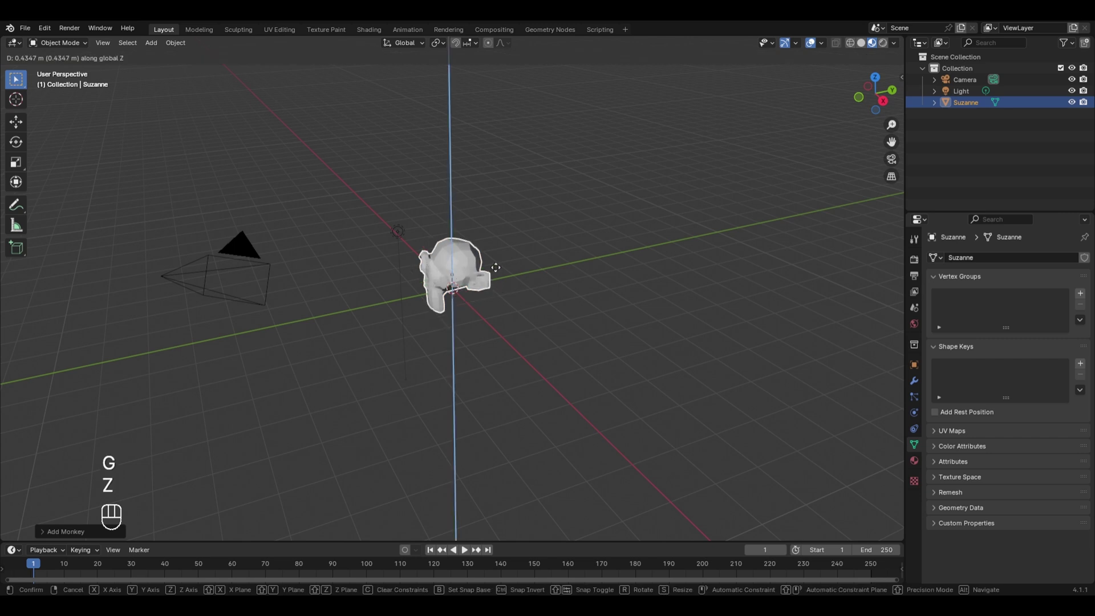
left_click(504, 232)
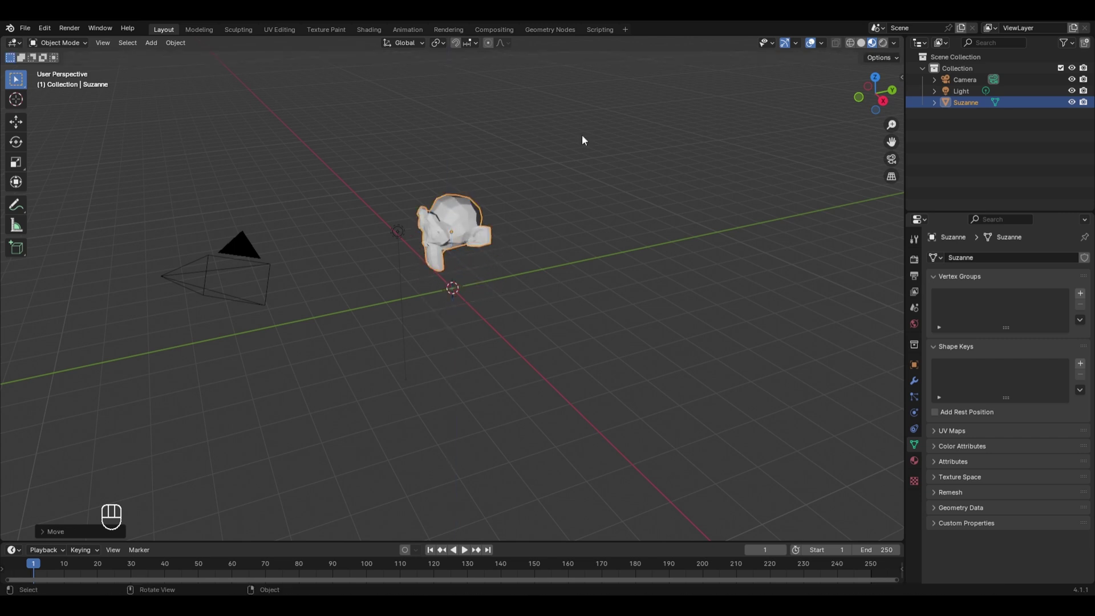
Rotate the monkey head 90° about the Z axis.
key("r")
key("z")
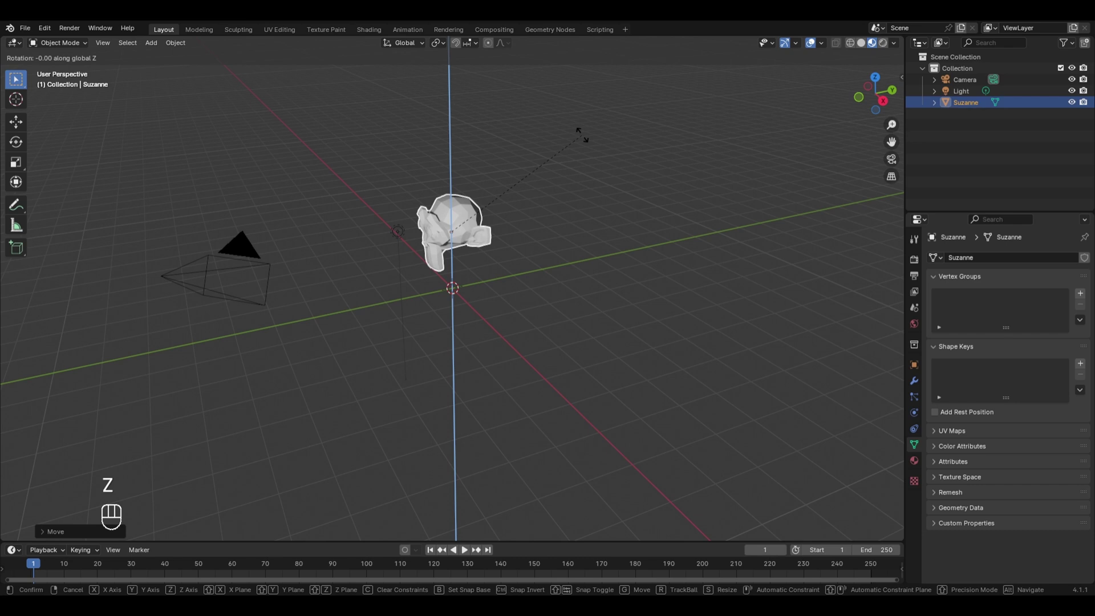
key("KP_9")
key("KP_0")
key("KP_Enter")
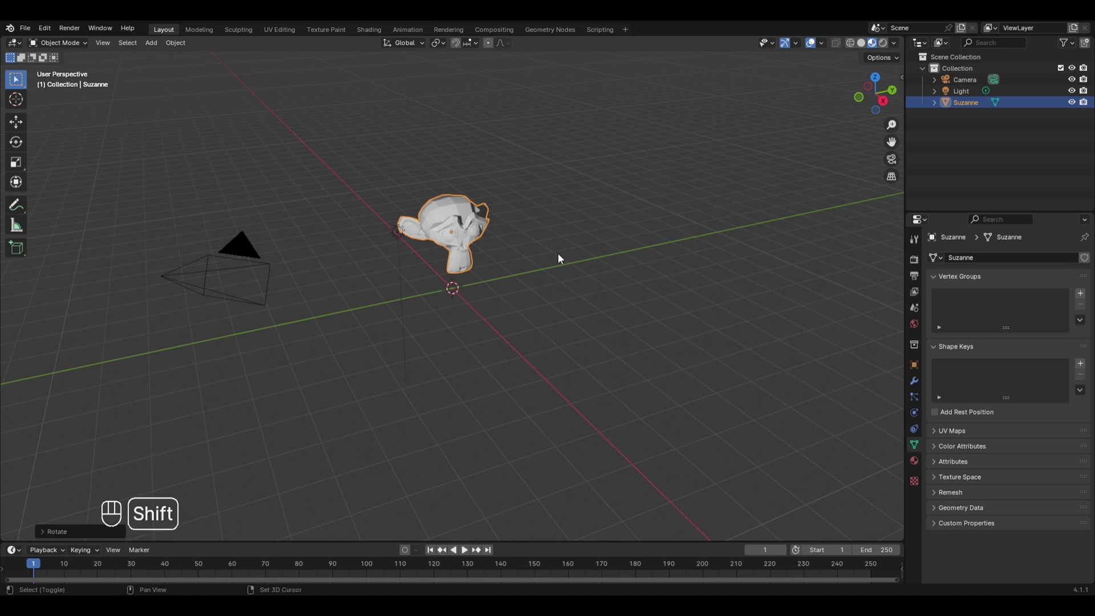
Add a plane beneath the monkey and scale it up in Edit Mode into a large floor that catches the shadow.
key("shift+a")
left_click(587, 253)
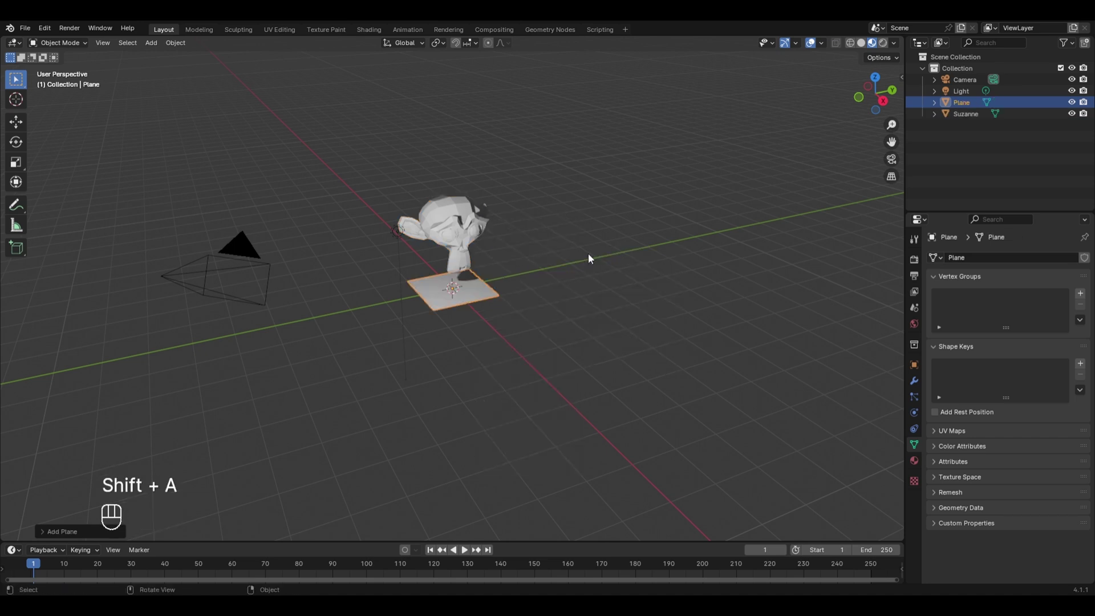
key("Tab")
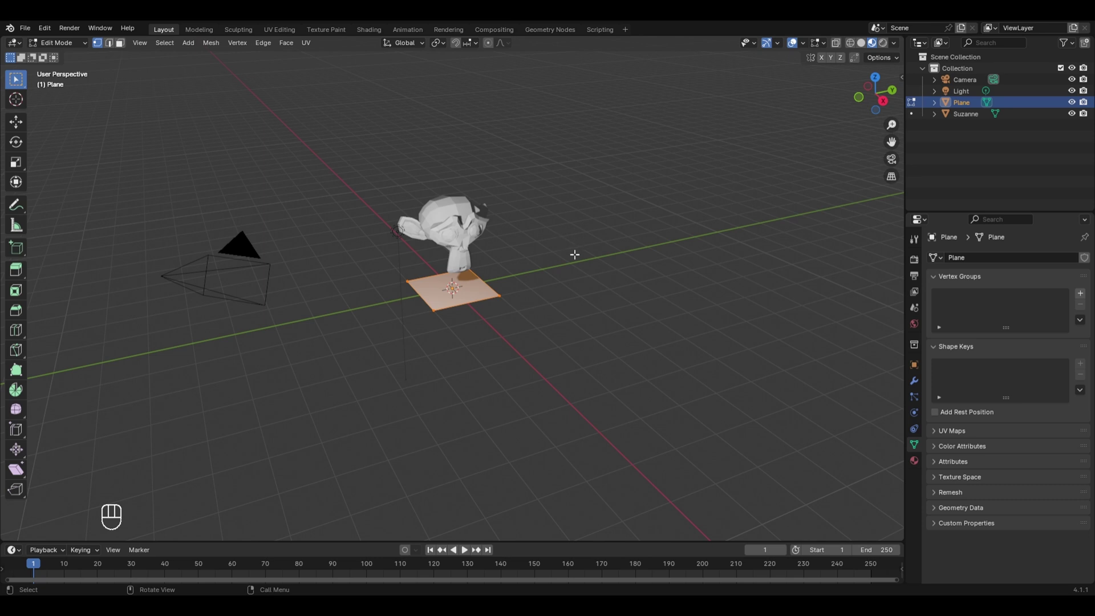
key("s")
key("s")
left_click(169, 209)
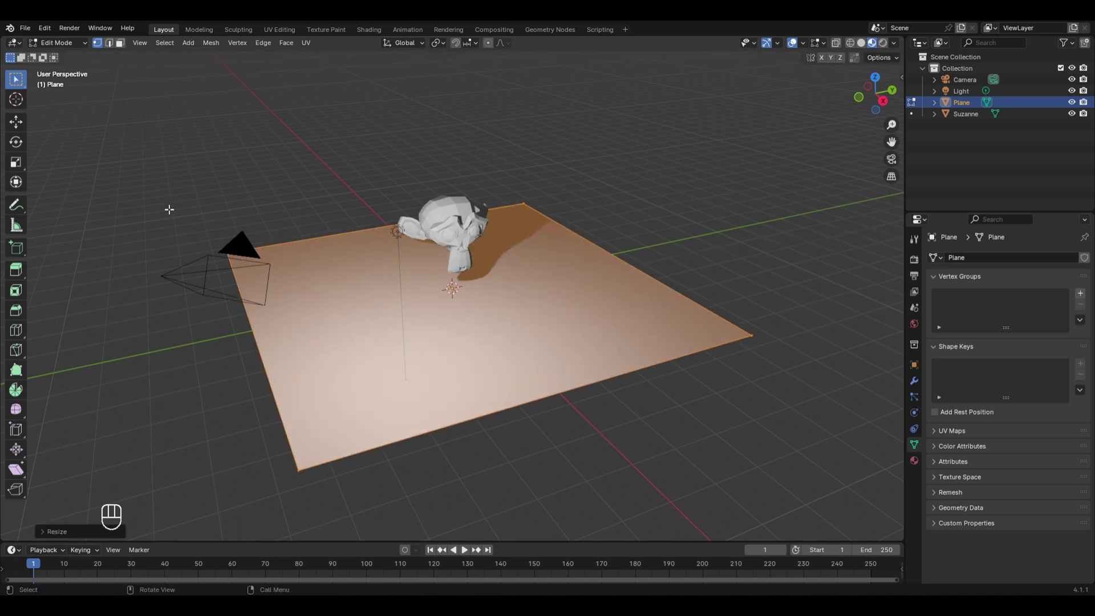
key("Tab")
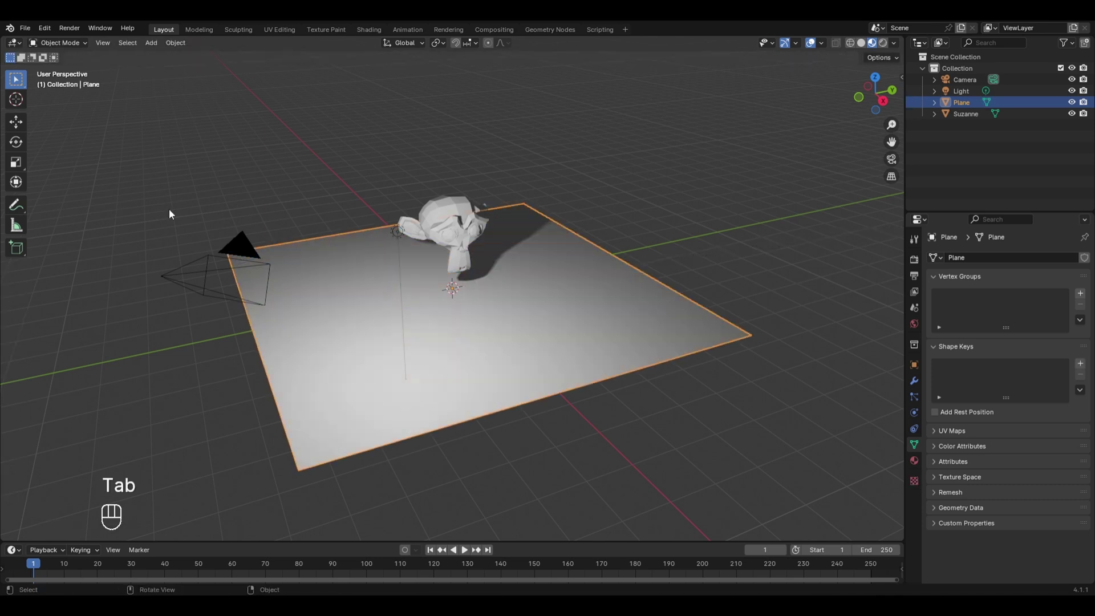
Save the file, and move the point light about -3.6 m along X in front view so it lines up with the monkey.
left_click(398, 234)
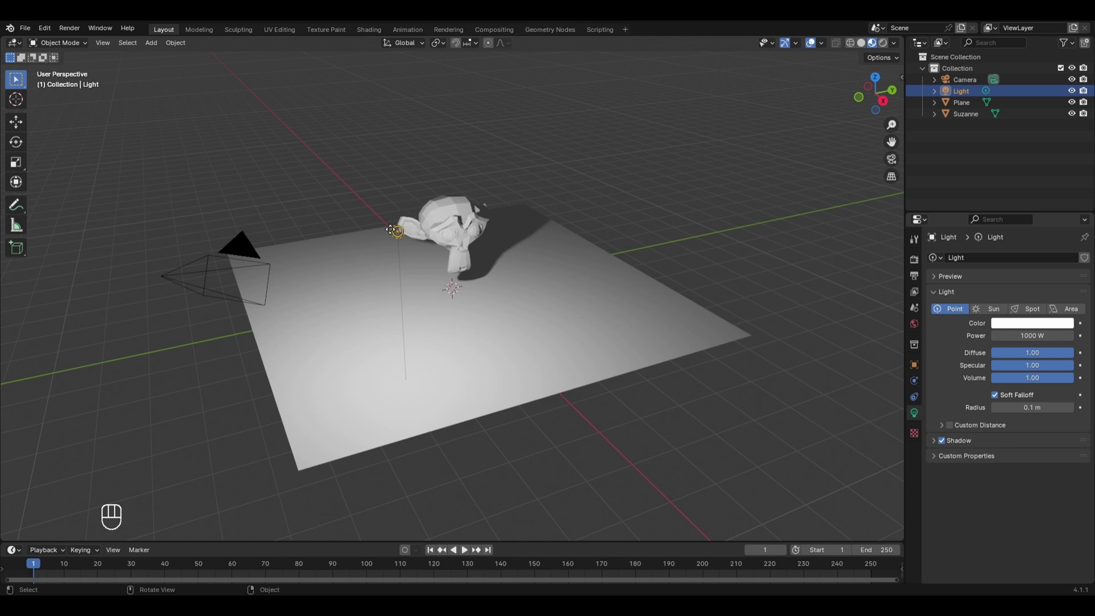
key("ctrl+s")
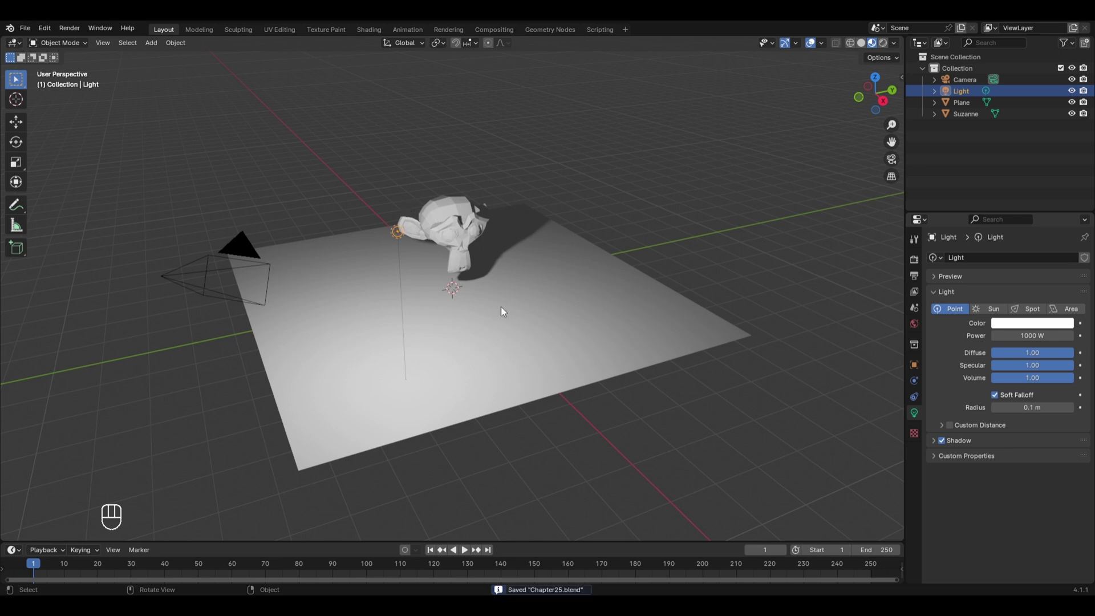
key("KP_1")
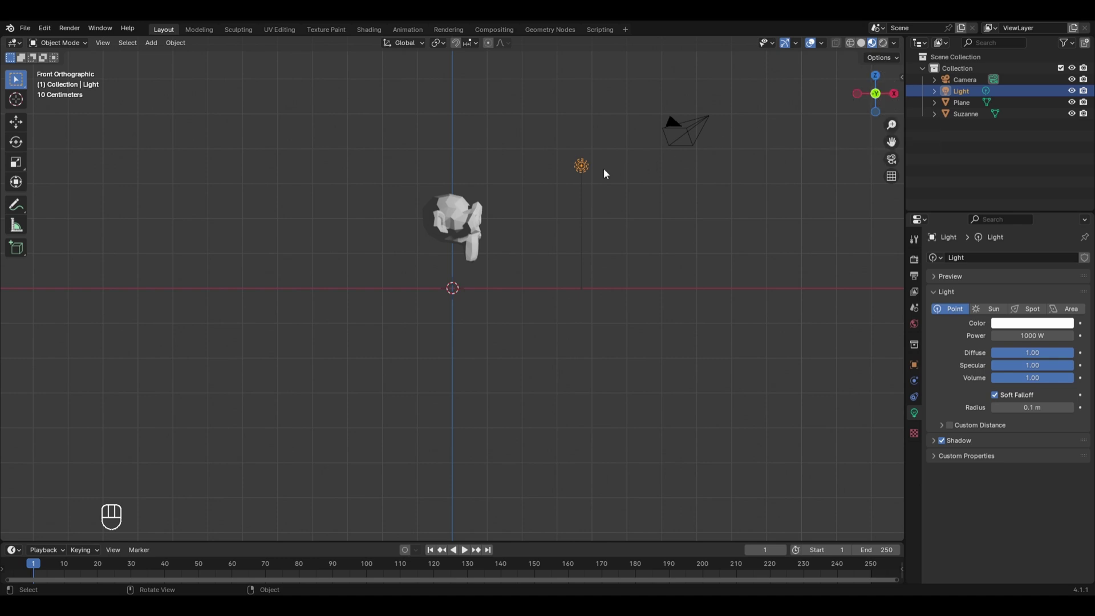
key("g")
key("x")
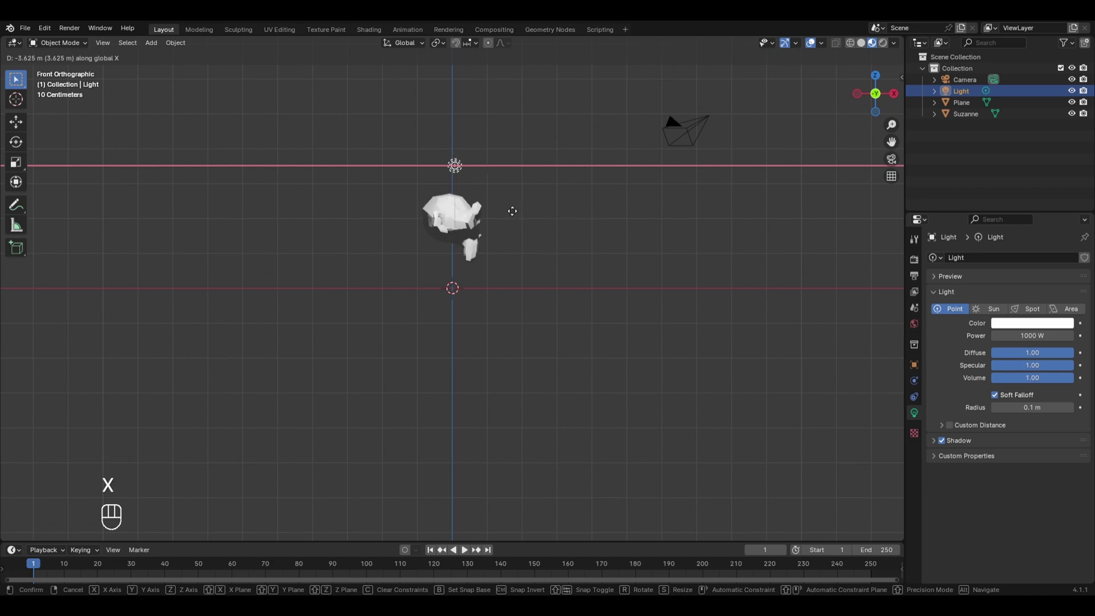
left_click(513, 211)
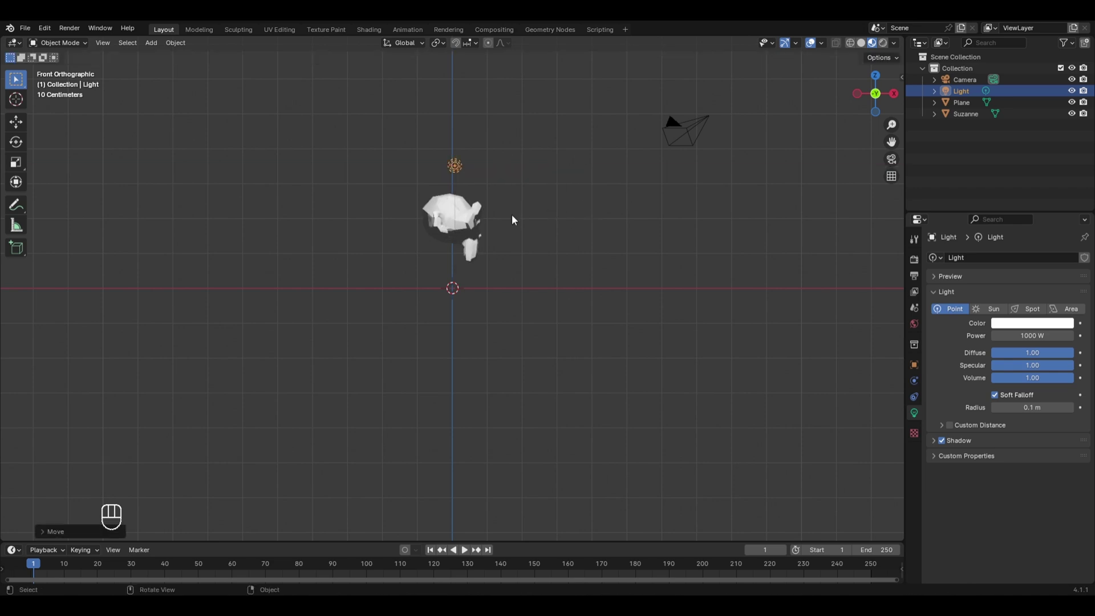
Move the point light along the Y axis in right view so it sits directly above the monkey head.
key("KP_3")
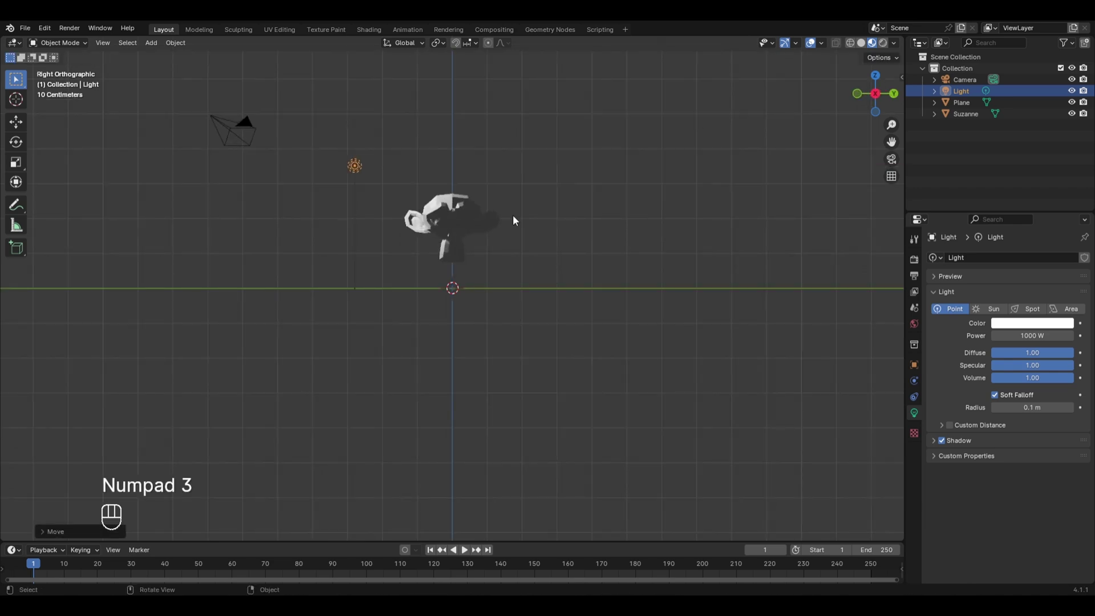
key("g")
key("y")
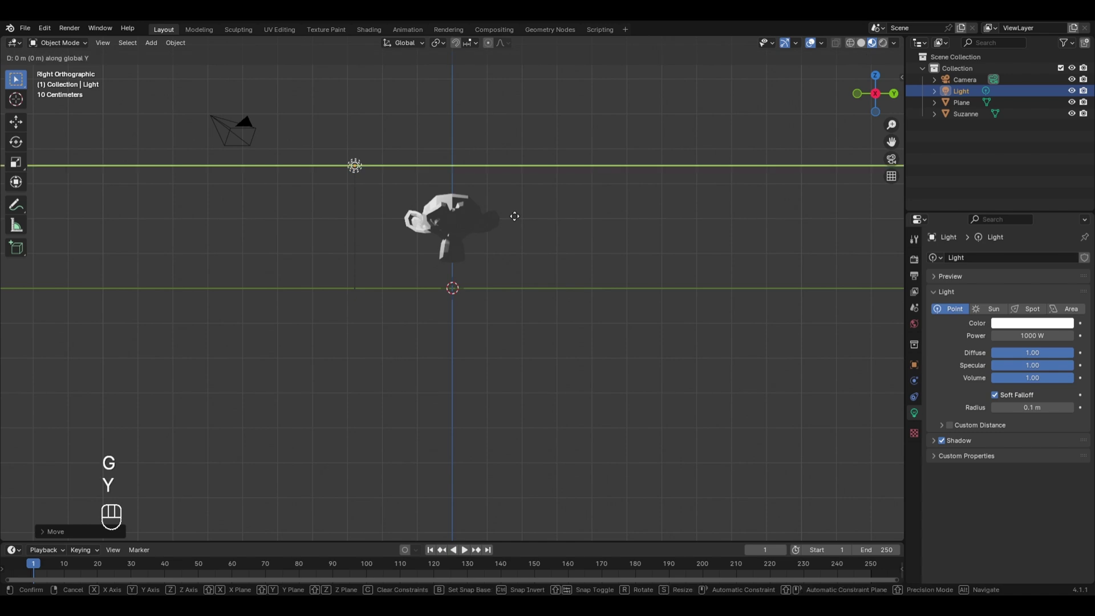
right_click(599, 239)
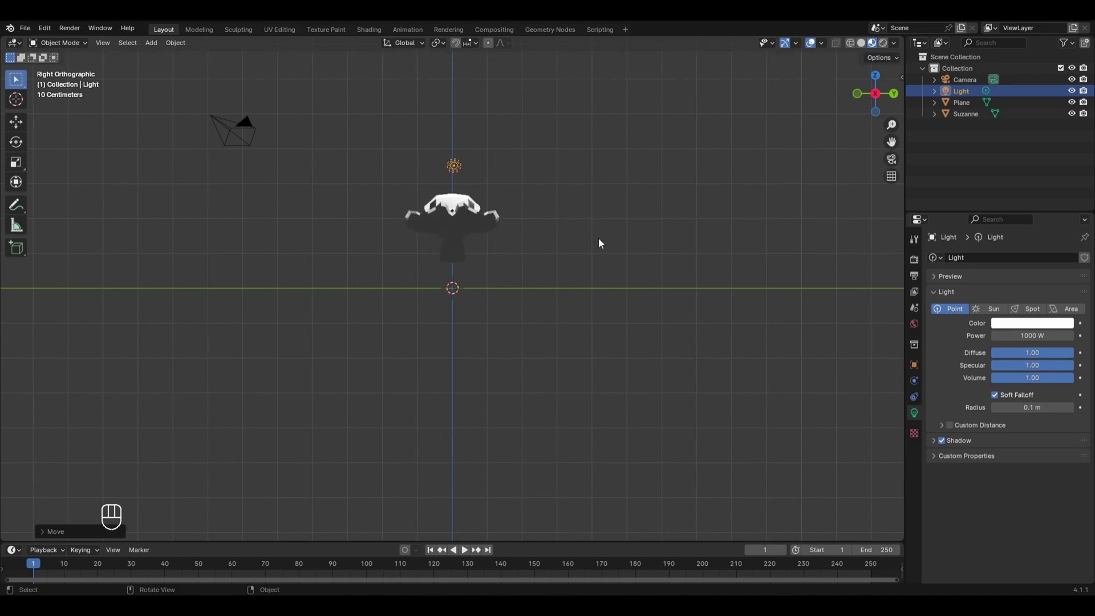
key("KP_7")
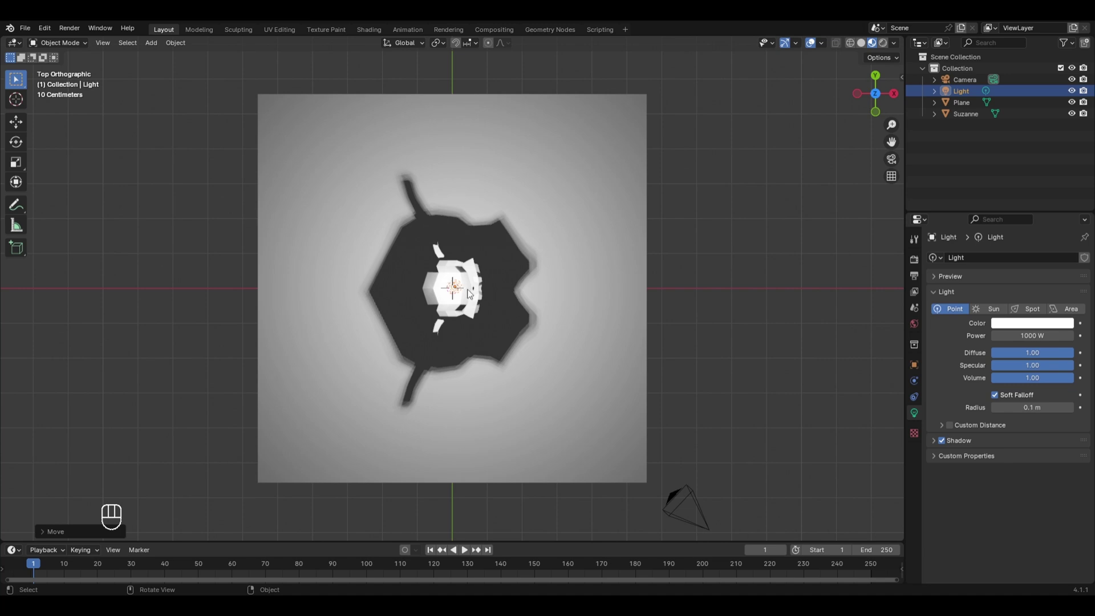
middle_click_drag(468, 294, 590, 348)
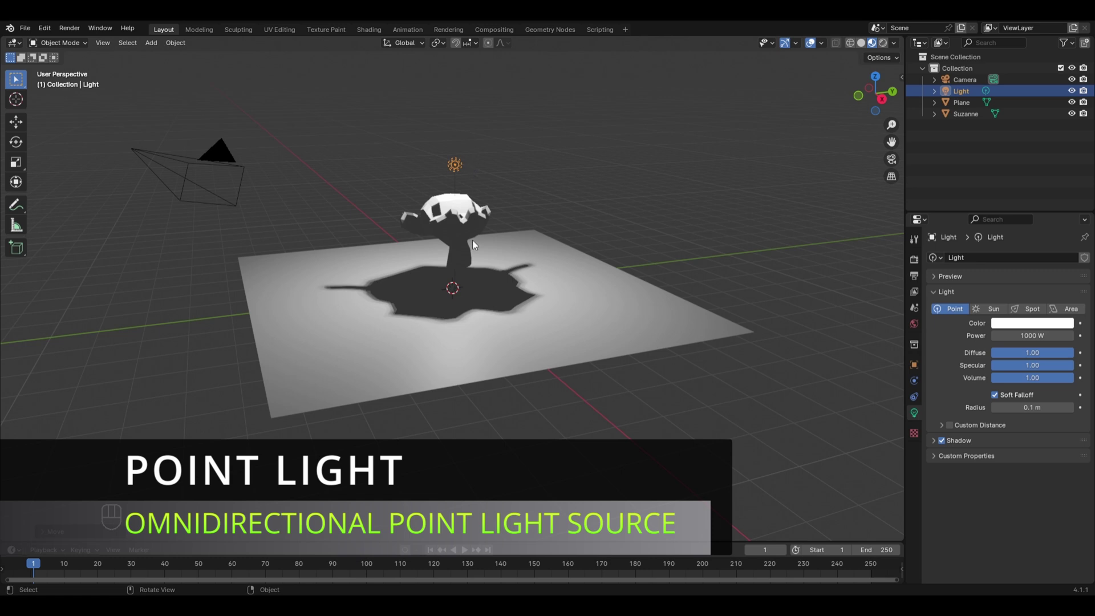
Move the point light about 2.85 m along the X axis to the front of the monkey head.
key("g")
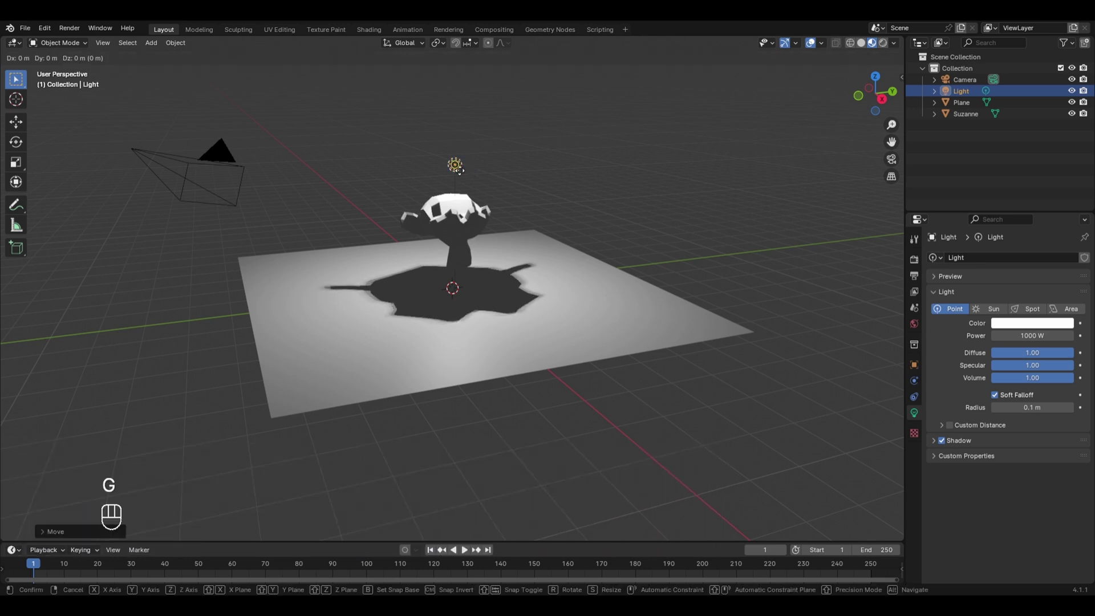
key("x")
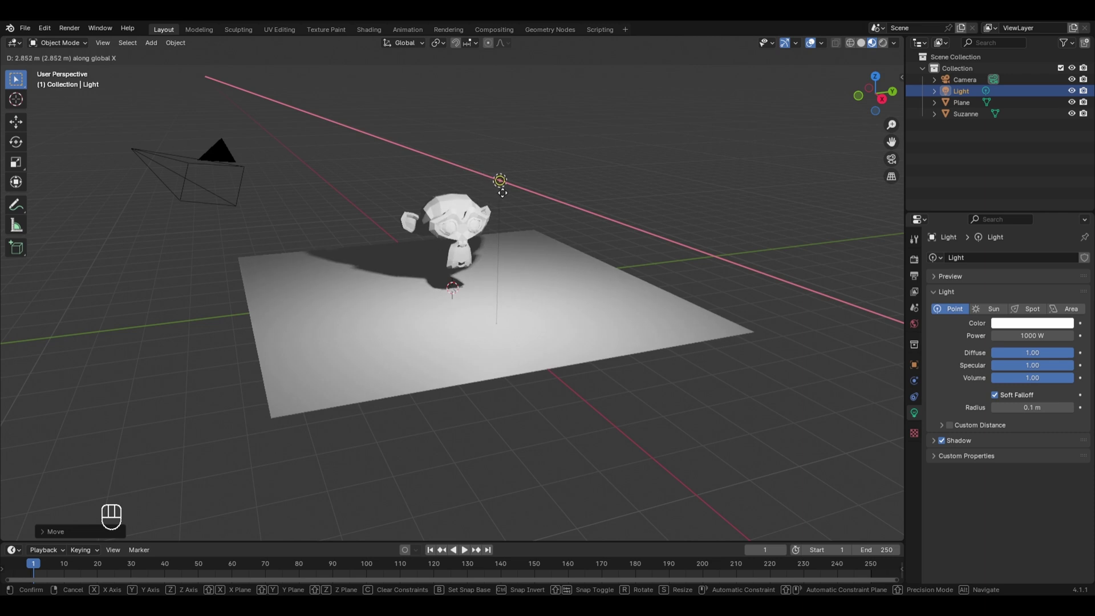
left_click(502, 194)
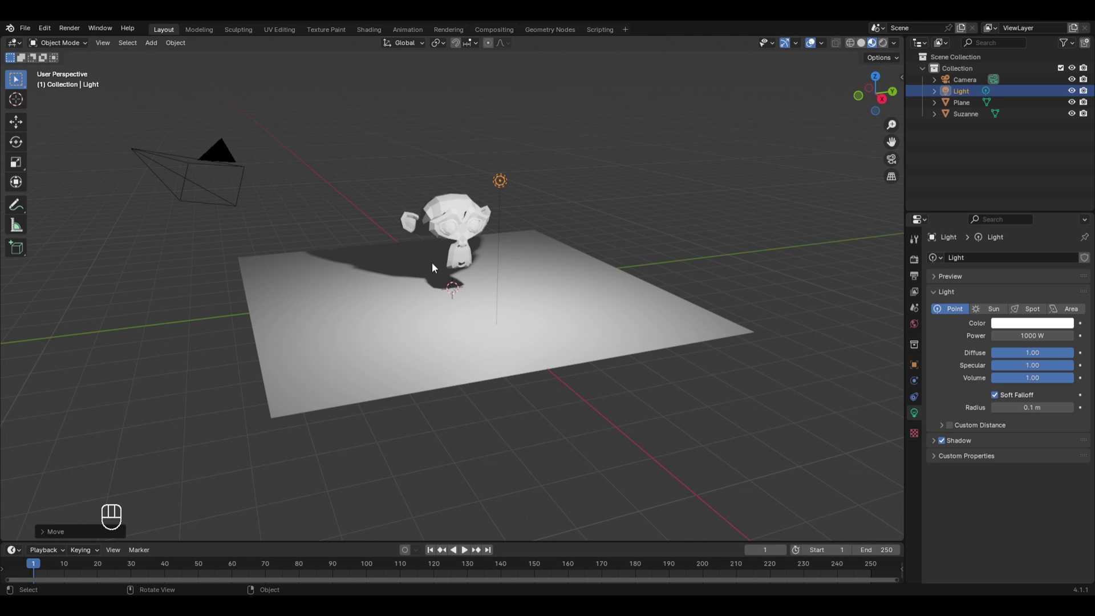
key("g")
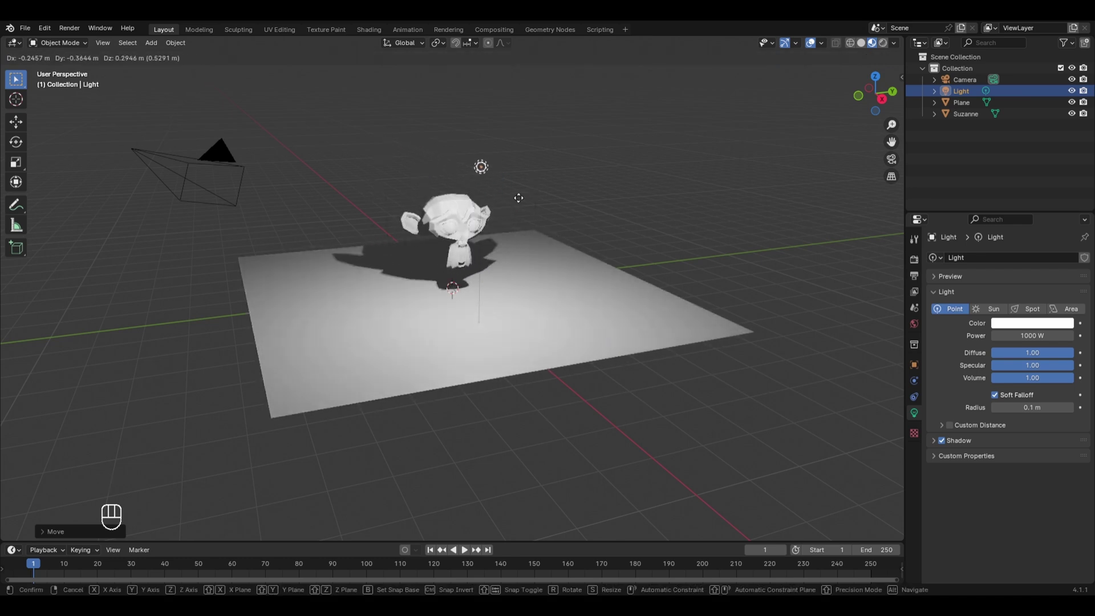
right_click(554, 219)
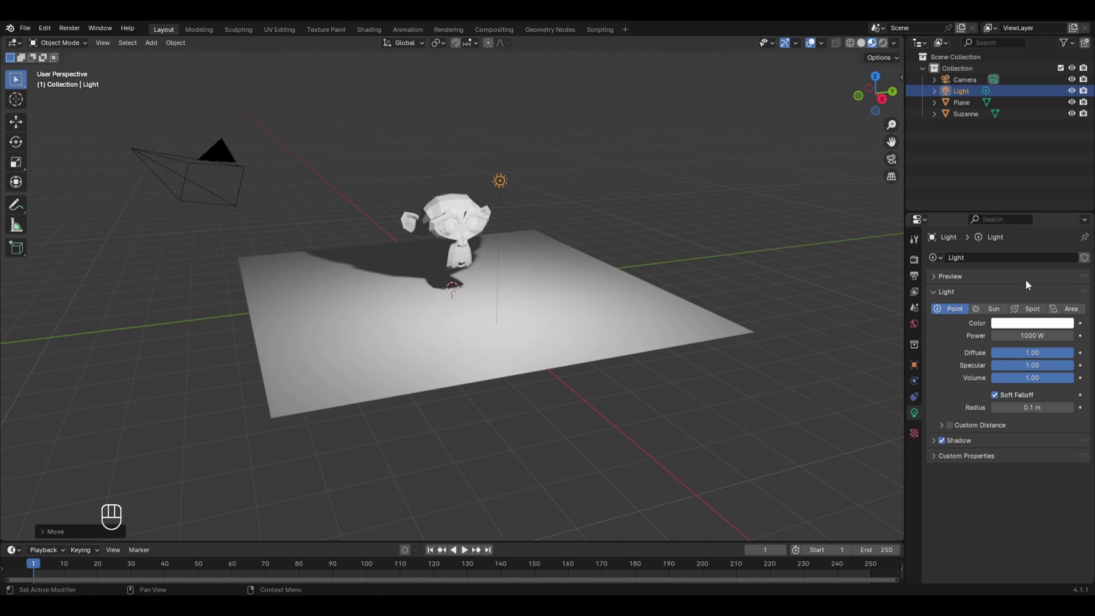
Change the point light's color to yellow.
left_click(1025, 323)
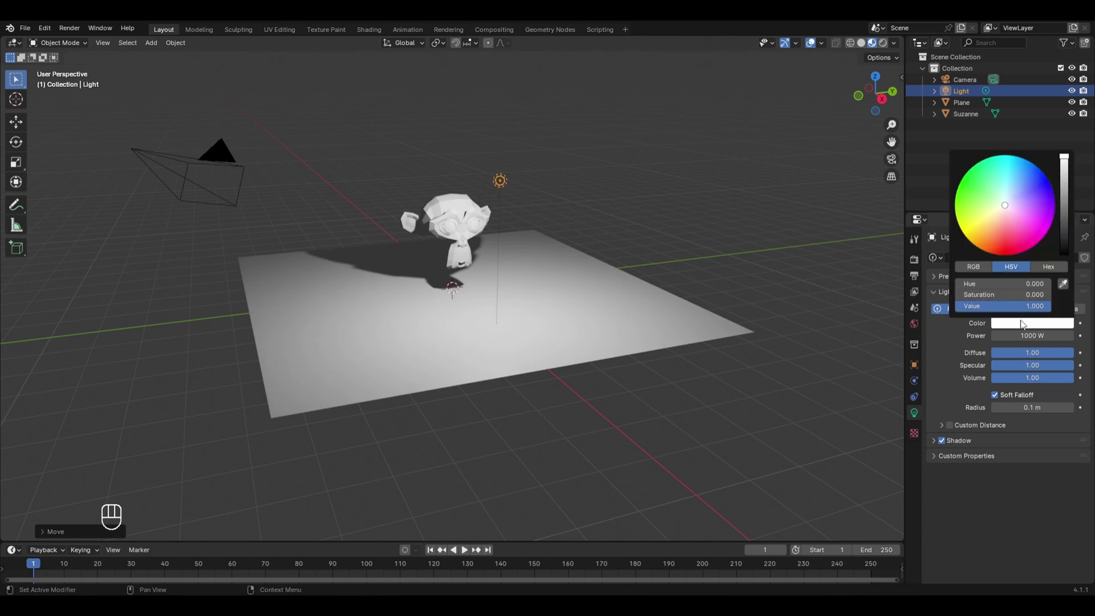
left_click(1007, 210)
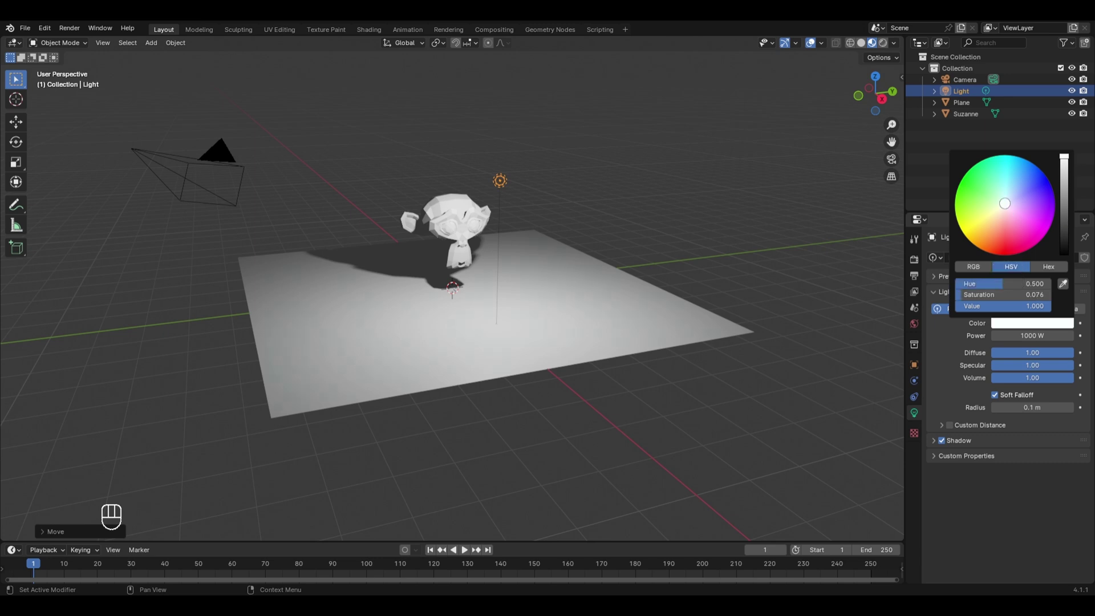
left_click_drag(1005, 204, 981, 221)
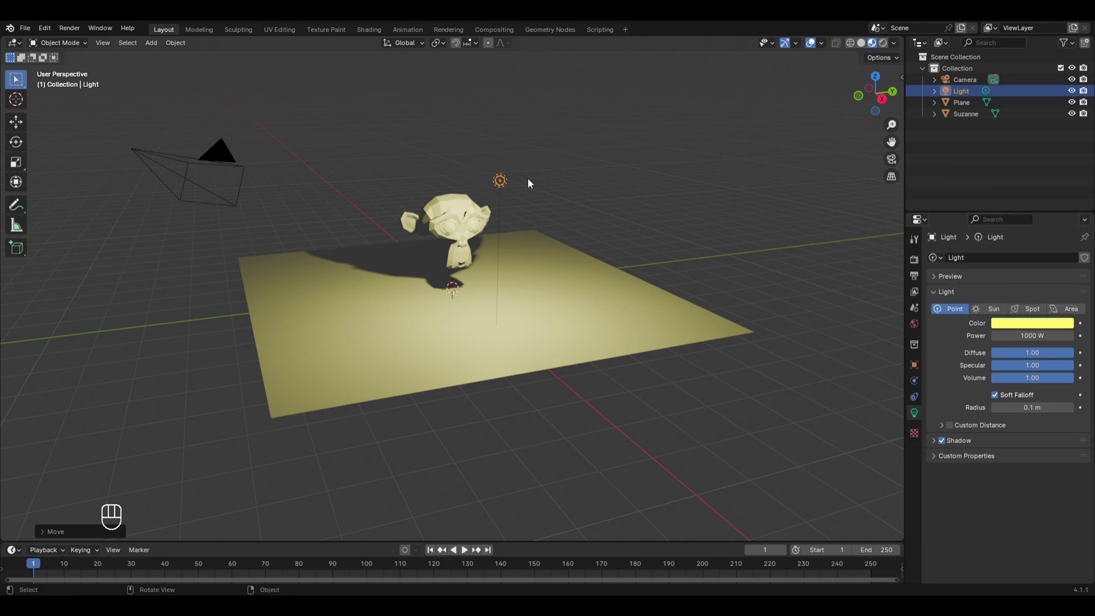
Try the point light's power at 300 W and set it back to 1000 W.
left_click(1045, 336)
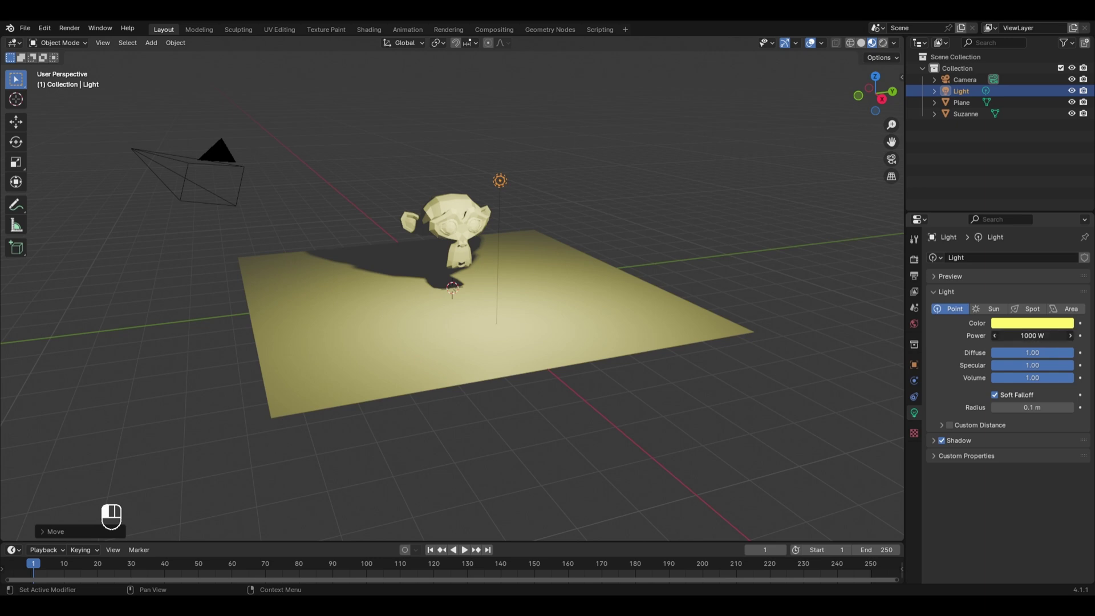
type("300")
key("Return")
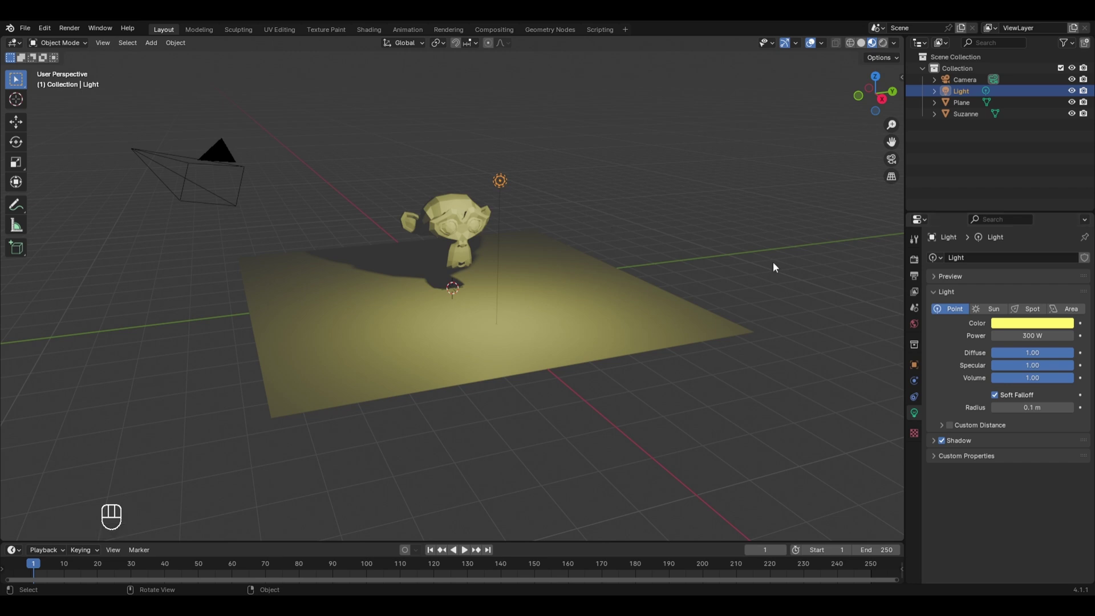
left_click(1013, 337)
type("1000")
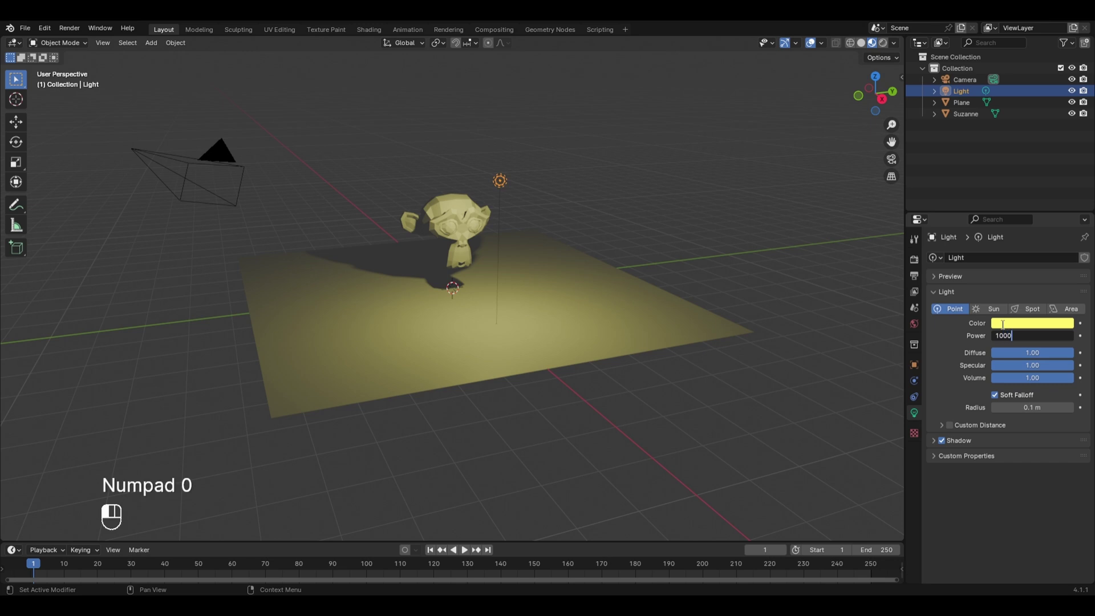
key("Return")
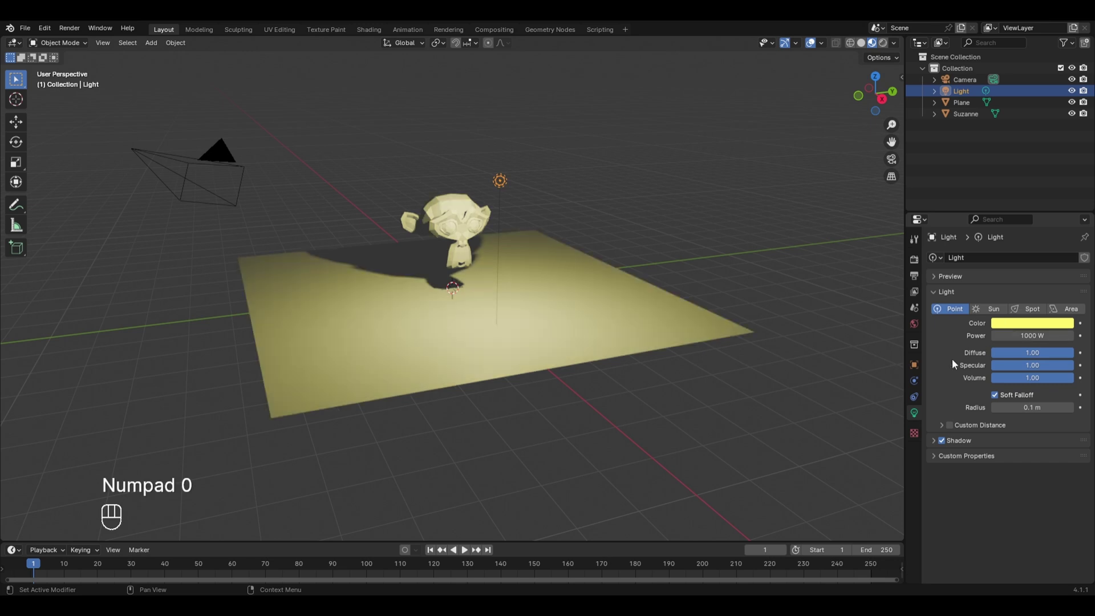
Change the light type to Sun and set its strength to 6.
left_click(982, 309)
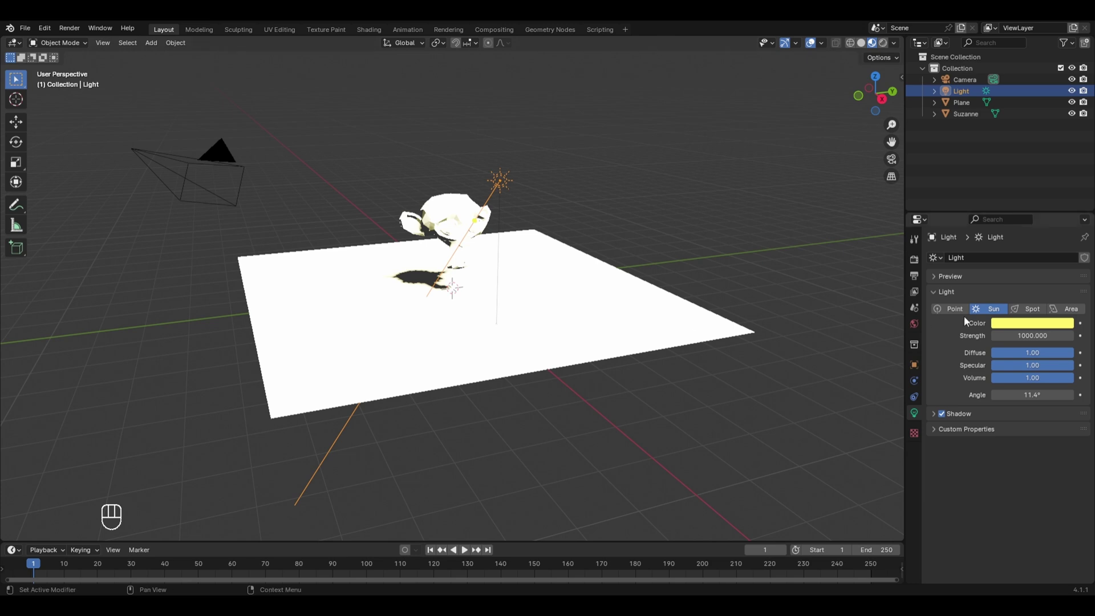
left_click(1013, 335)
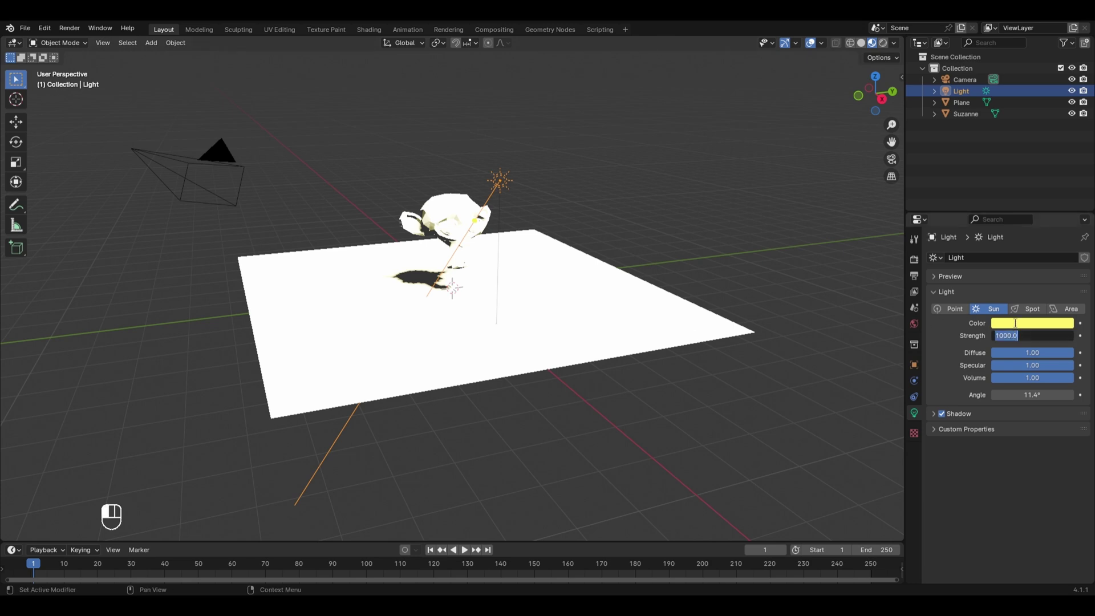
type("6")
key("Return")
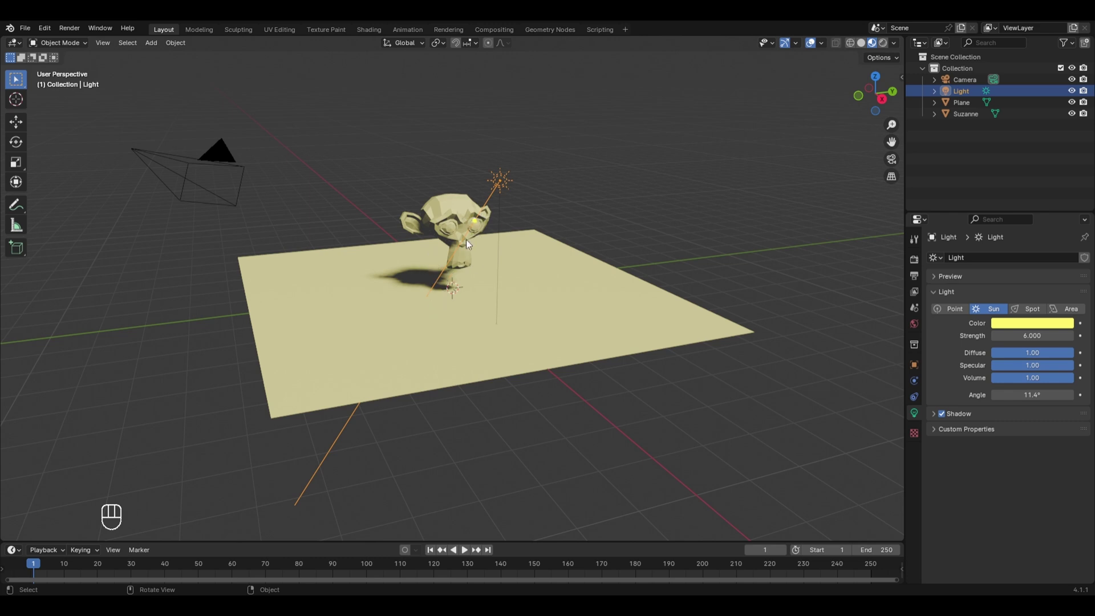
Try rotating the sun light around the X and Y axes, and apply a rotation of about -22° around global Z.
key("r")
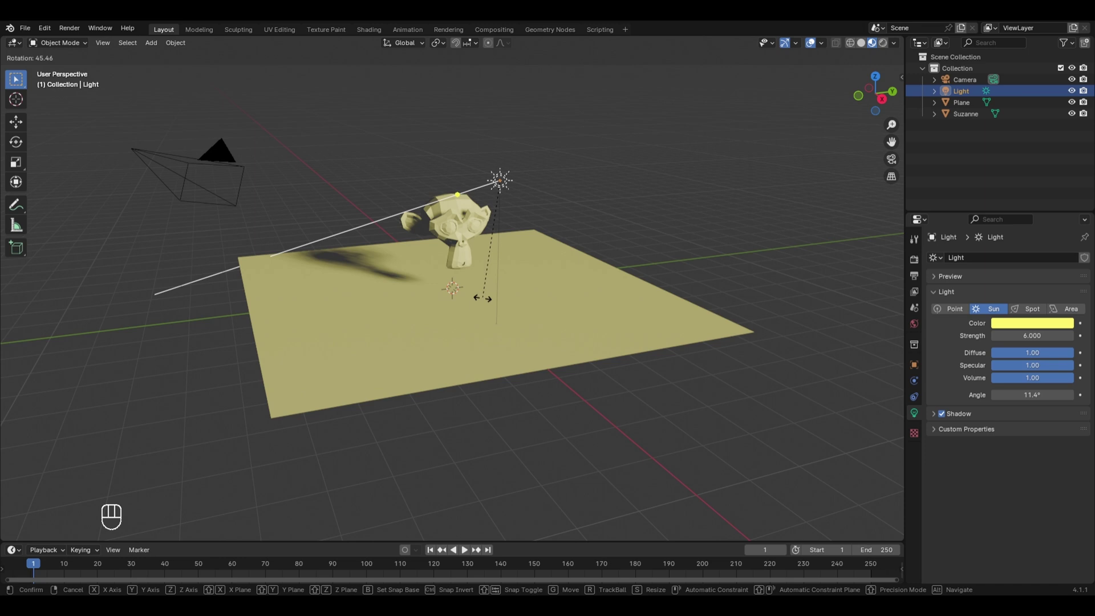
key("x")
key("x")
key("x")
key("x")
key("x")
key("x")
key("x")
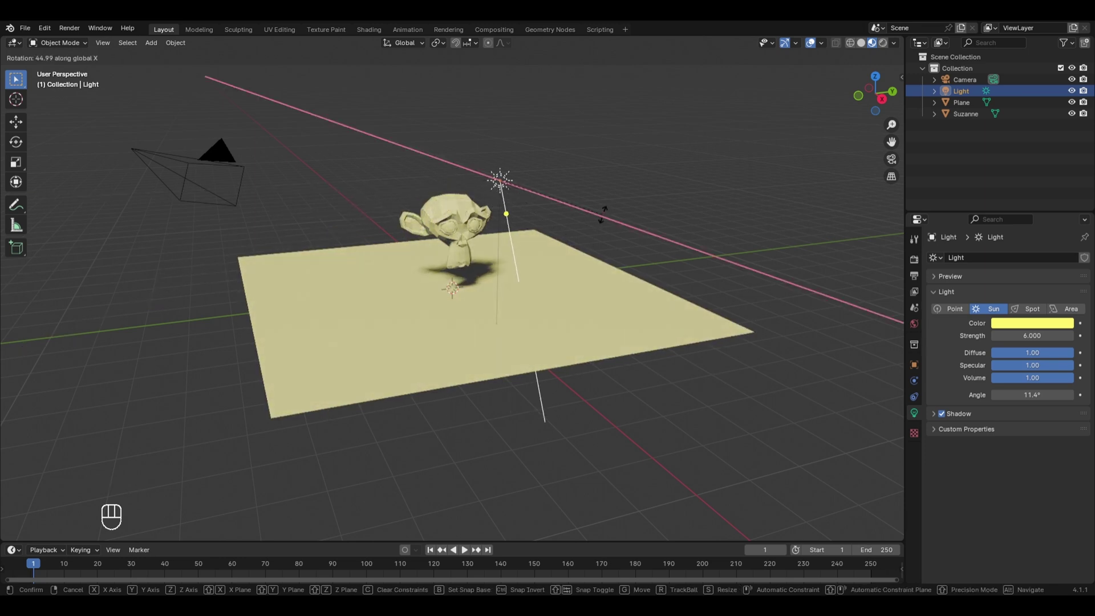
key("y")
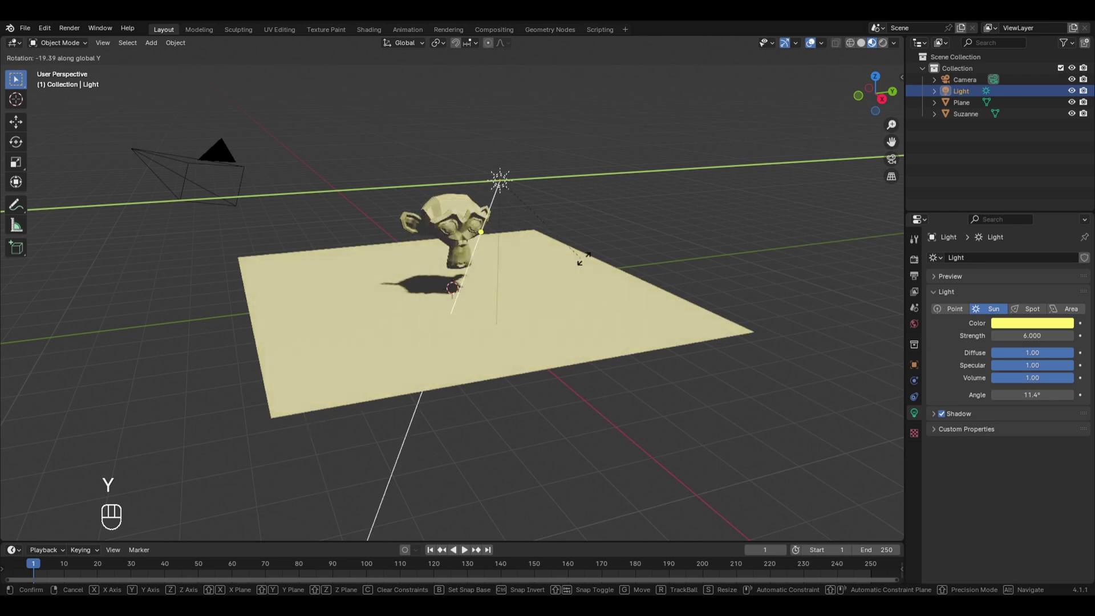
key("z")
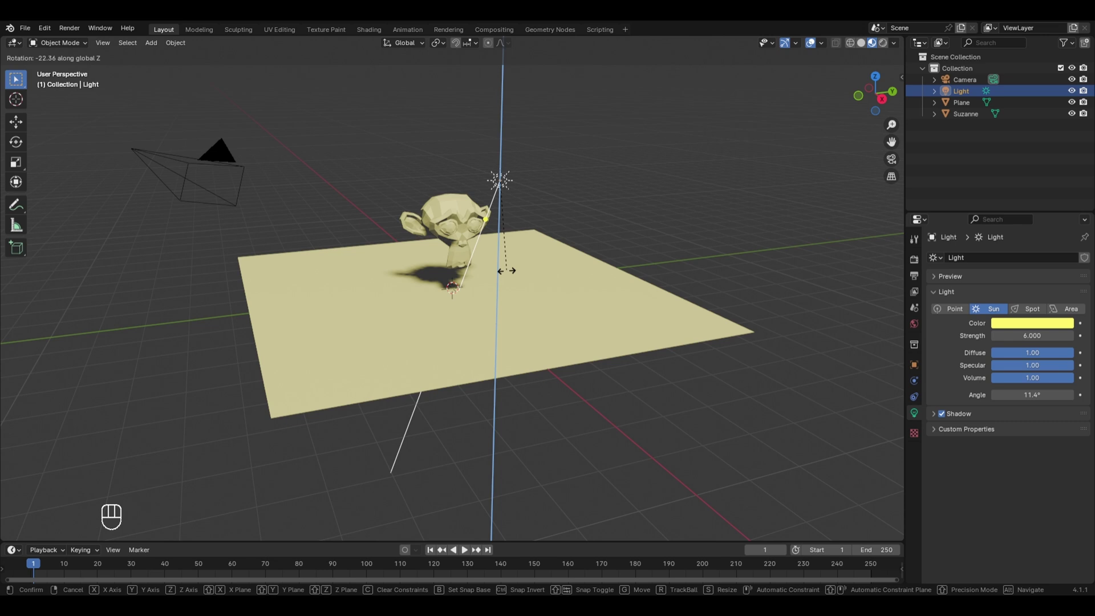
left_click(506, 270)
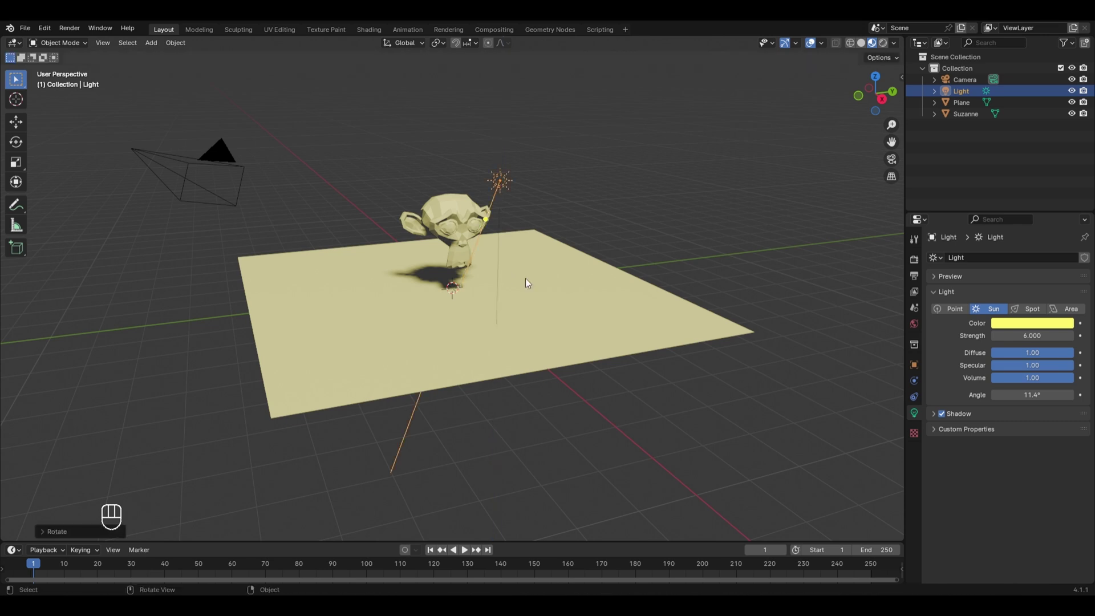
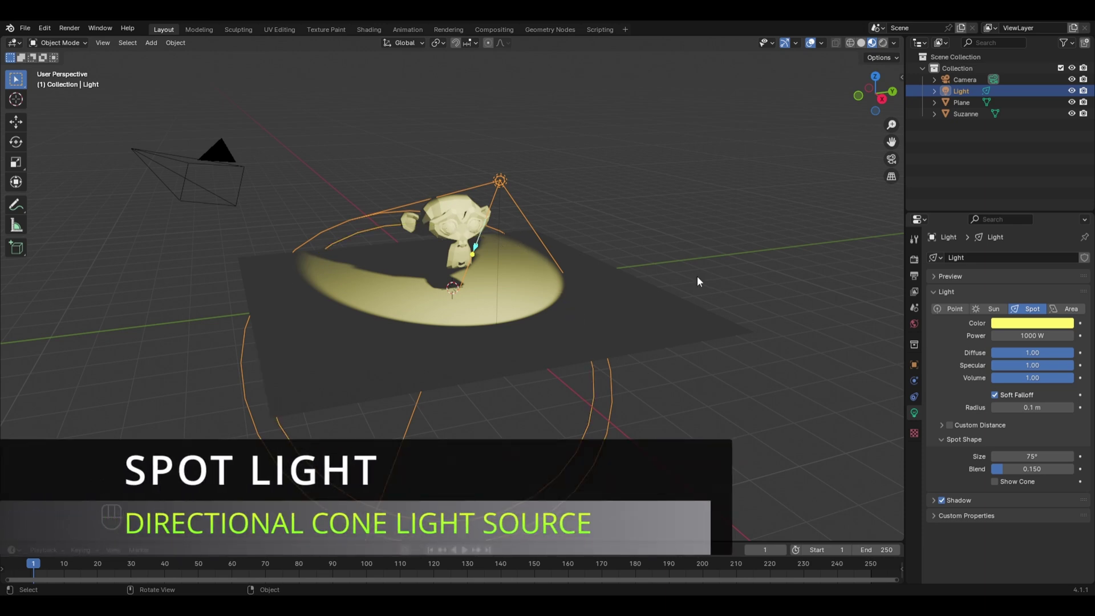
Raise the spot light along the Z axis high above the monkey head.
key("g")
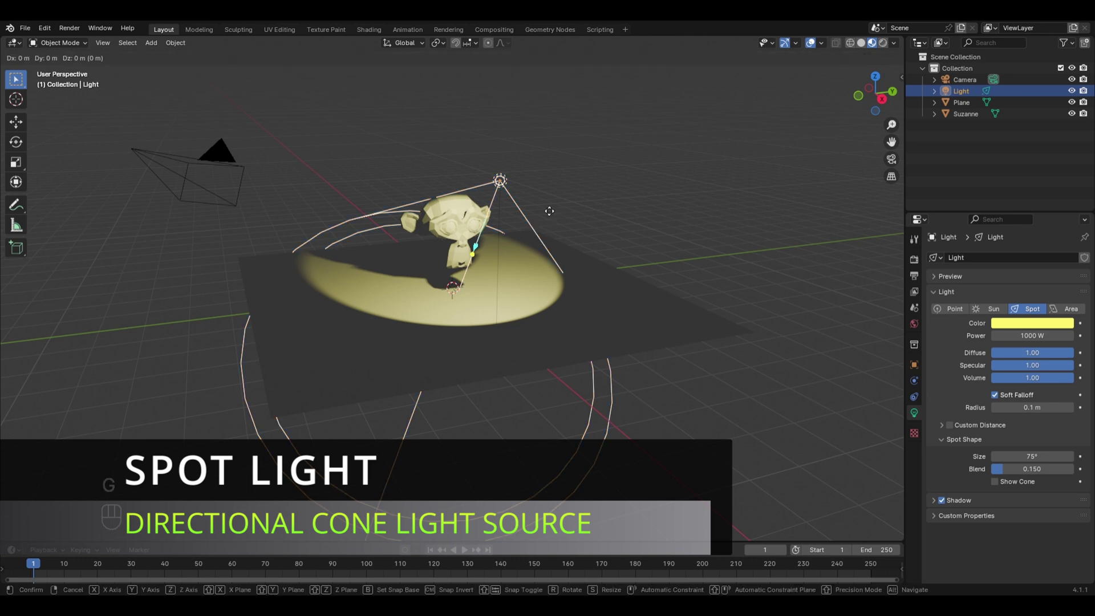
key("z")
left_click(589, 536)
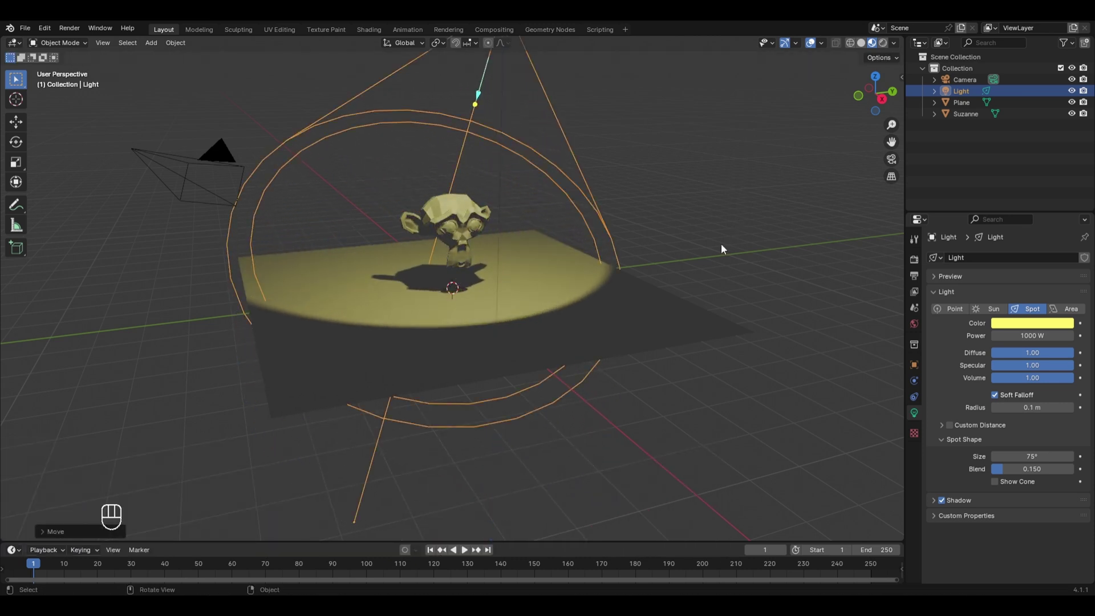
Rotate the spot light around the global Z axis, after trying X and Y, so its beam points down over the floor.
key("r")
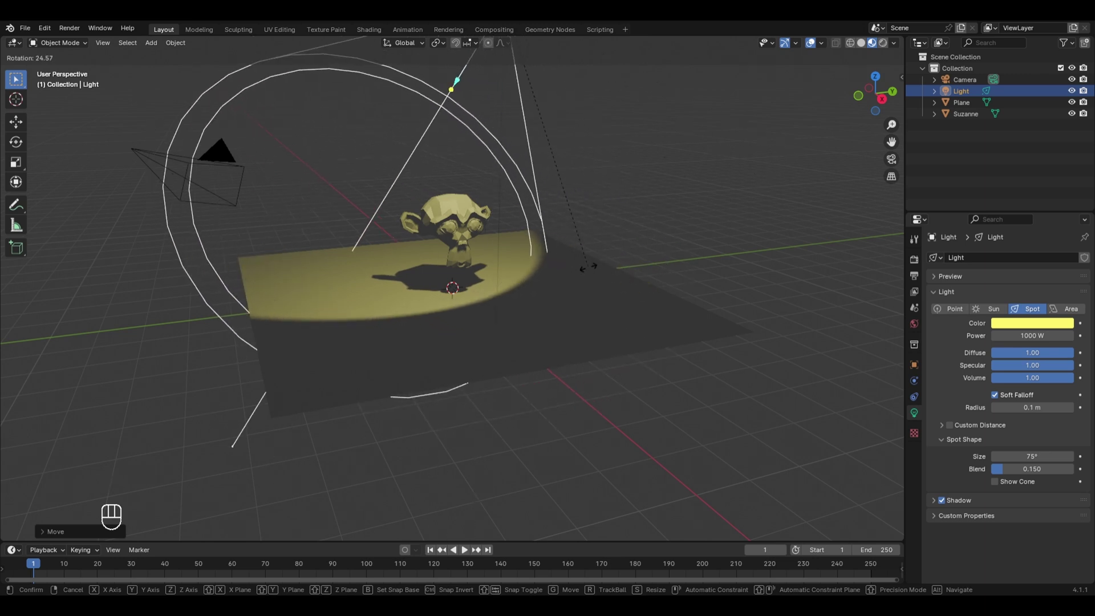
key("x")
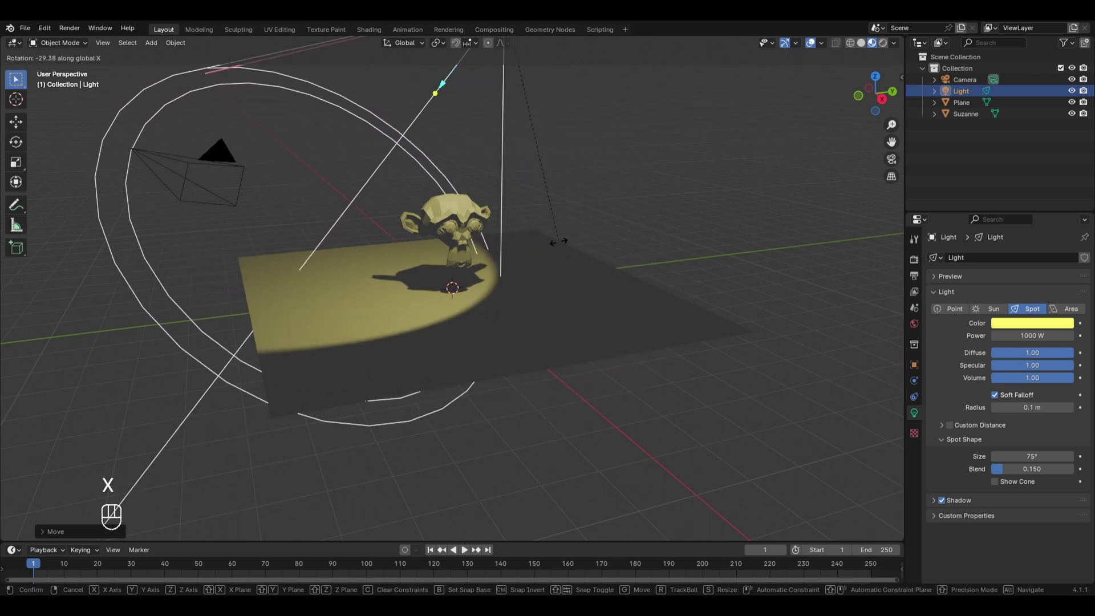
key("y")
key("z")
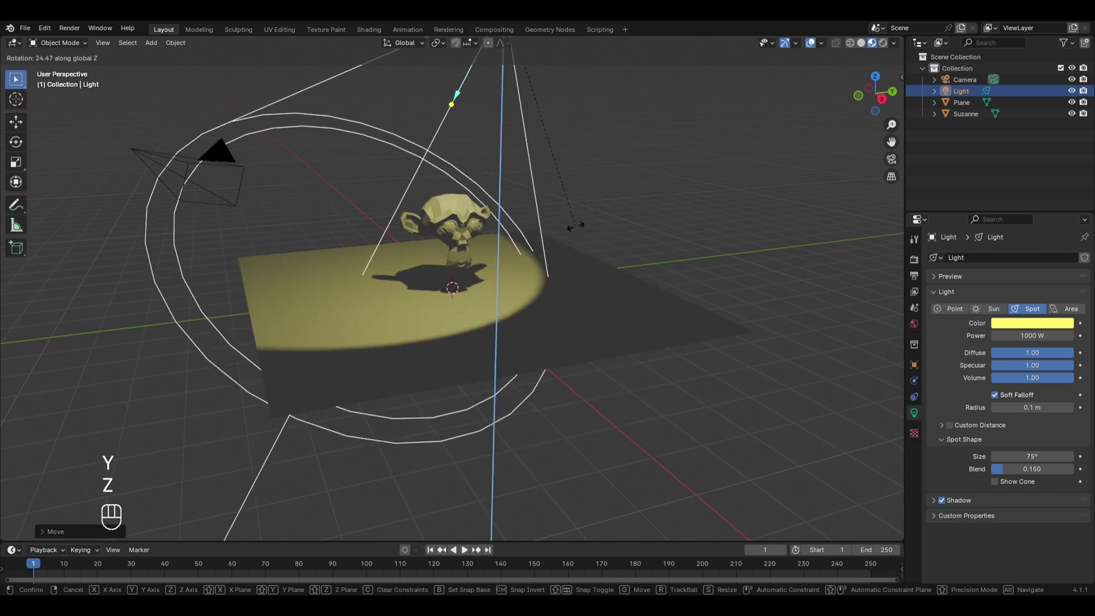
left_click(856, 197)
Scale down the spot light and move it freely to a lower position in front of the monkey head.
scroll(624, 347, "down", 3)
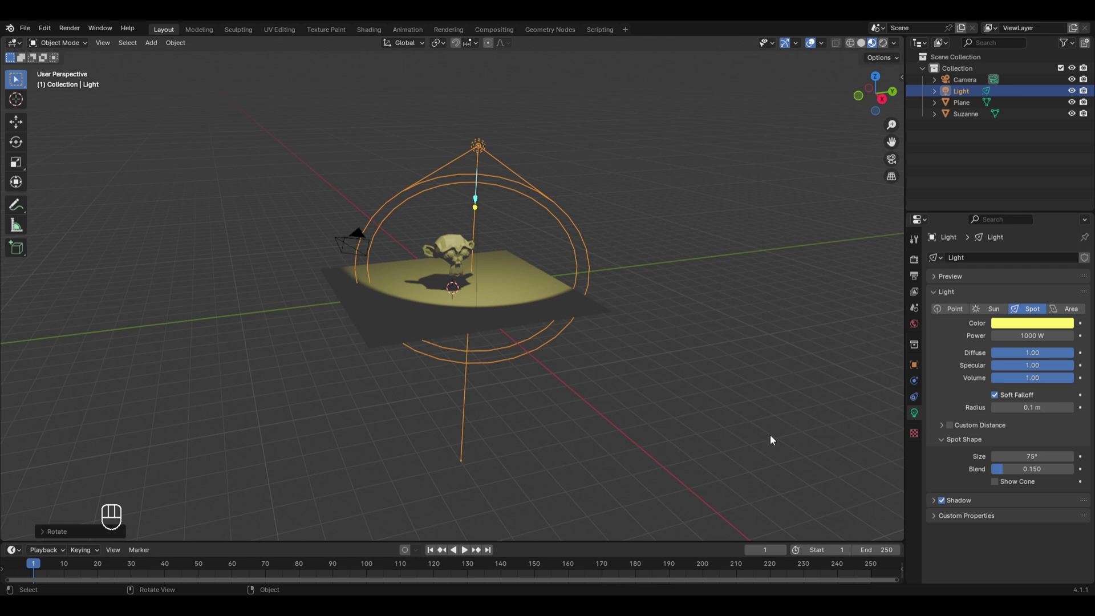
key("s")
left_click(511, 175)
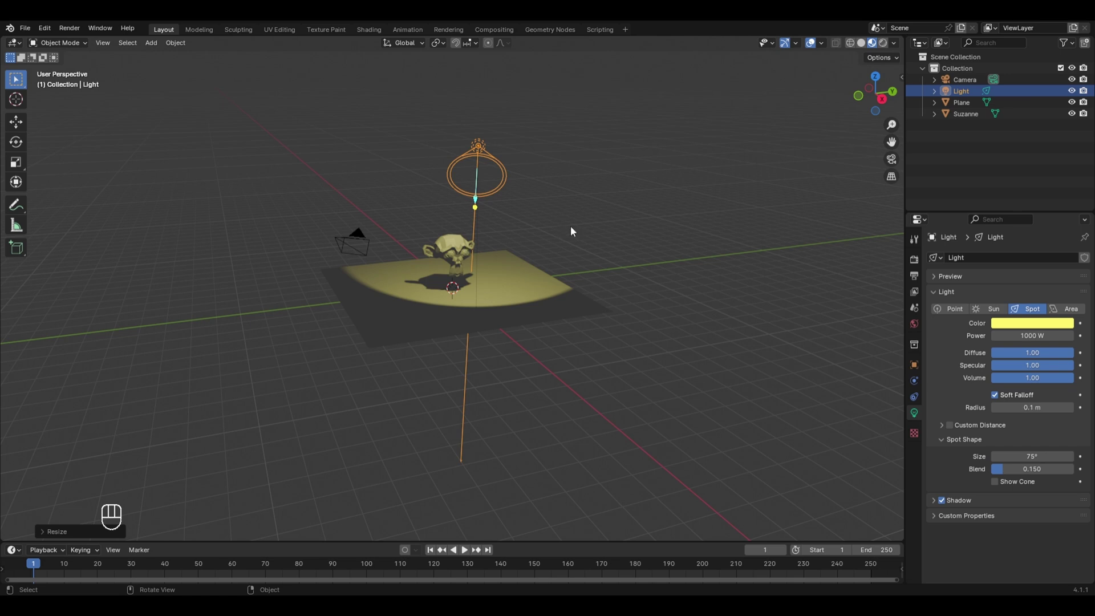
key("g")
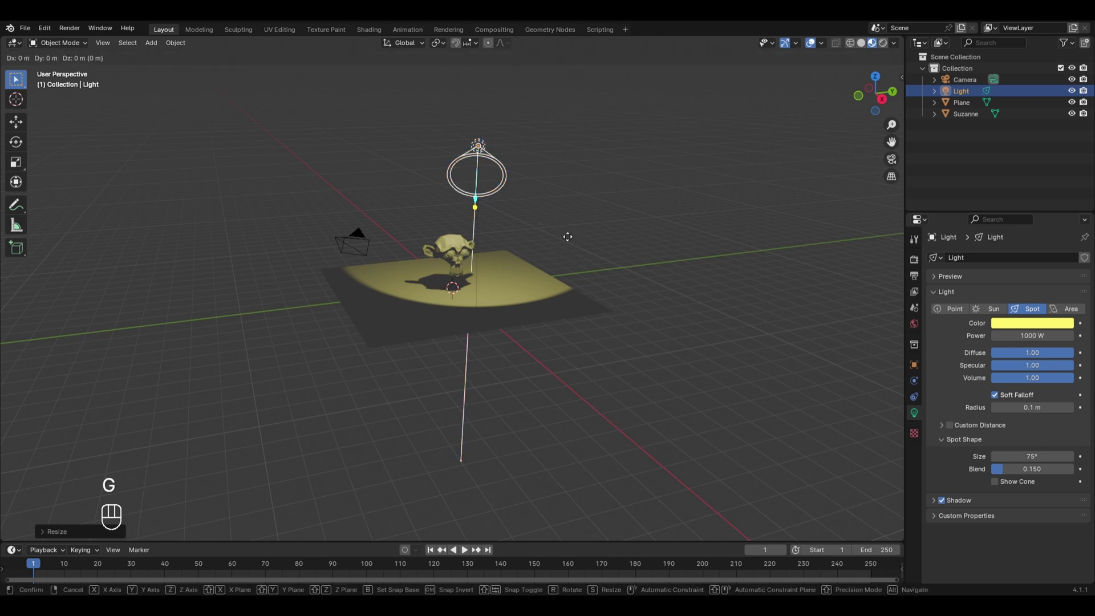
left_click(623, 281)
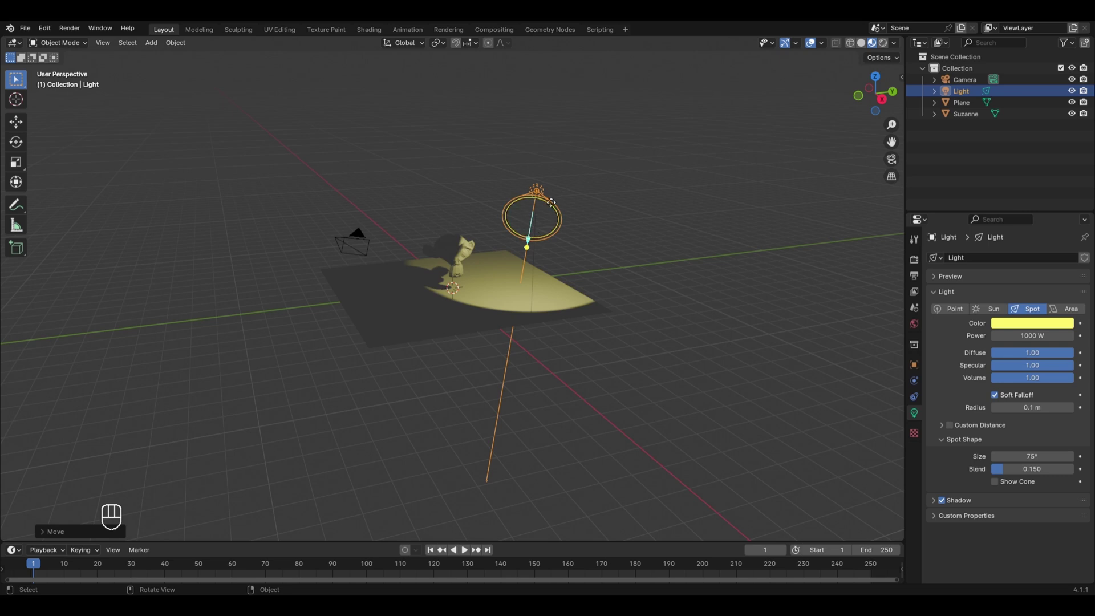
Rotate the spot light around the global X axis so its beam shines across the monkey head and the floor behind it.
scroll(451, 227, "up", 1)
scroll(451, 223, "up", 3)
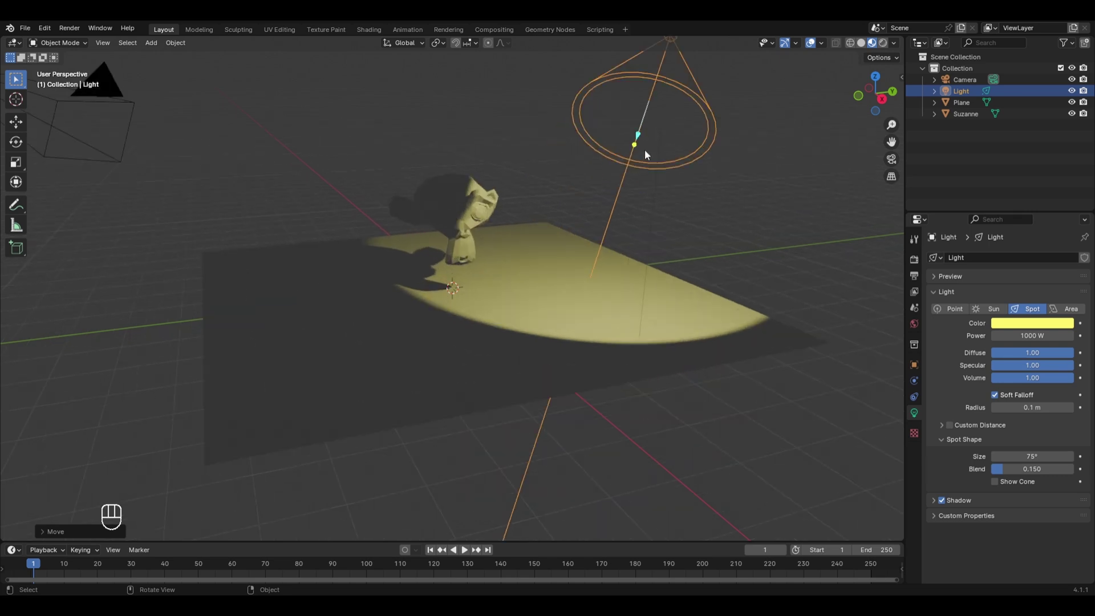
key("r")
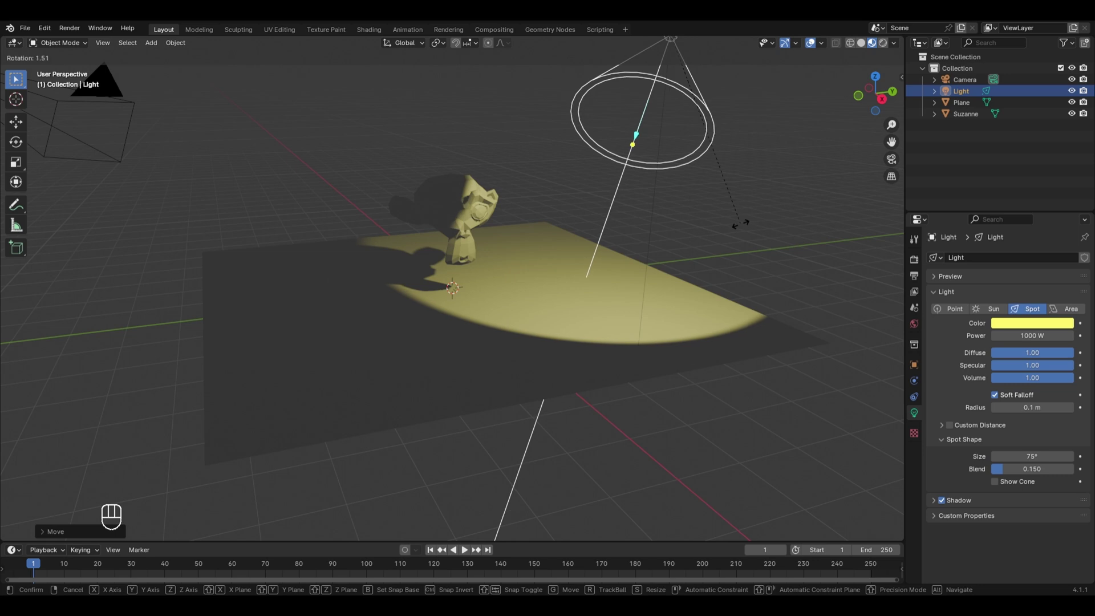
key("x")
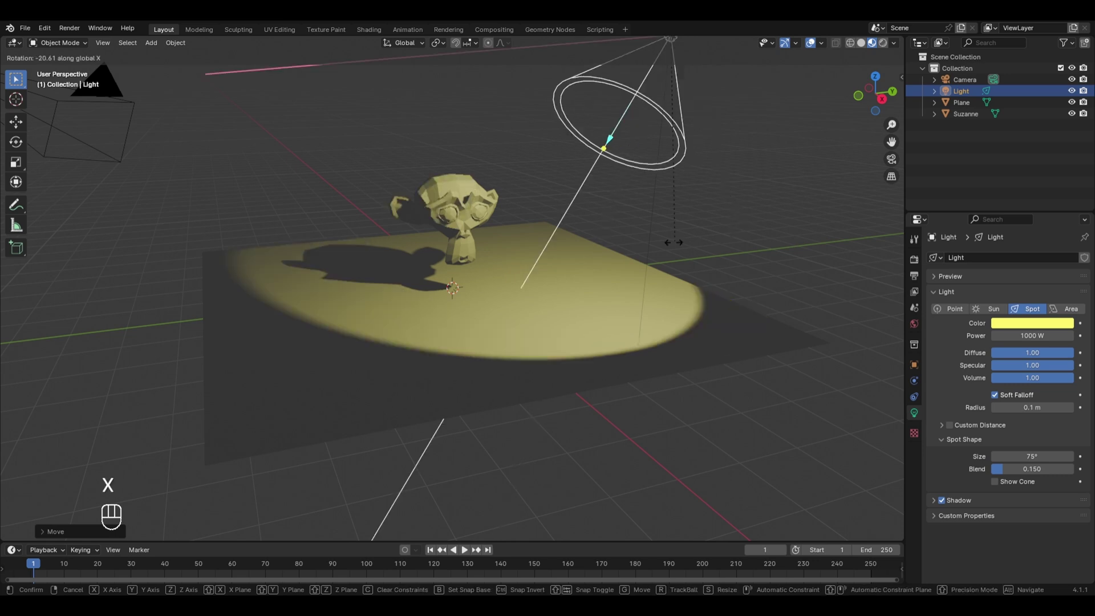
left_click(541, 218)
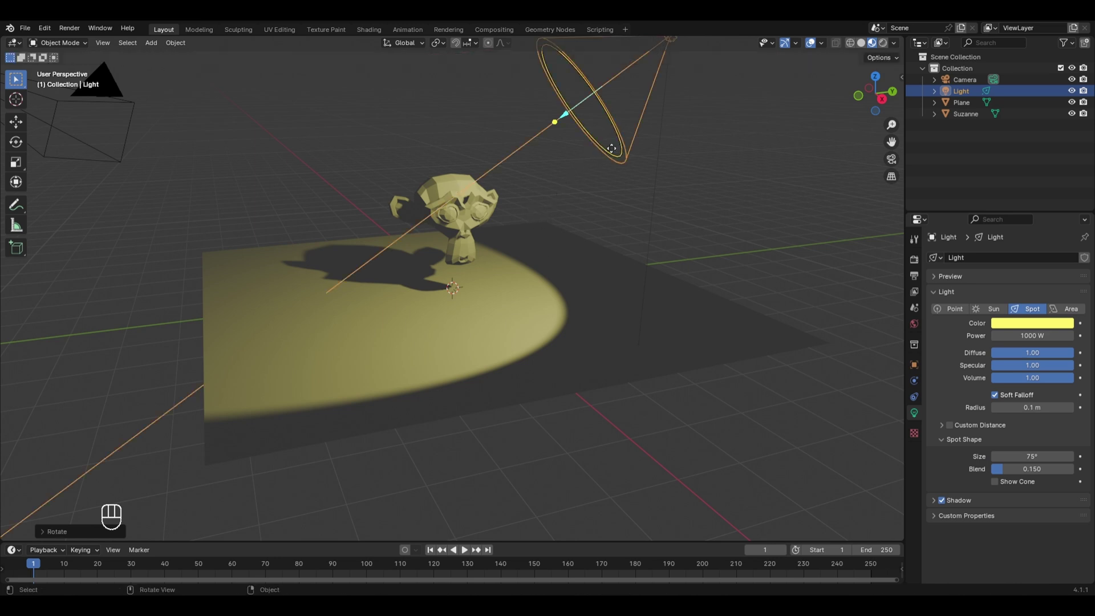
Set the light's color to pale cyan and change its type to Area.
left_click(1015, 324)
mouse_move(1003, 234)
left_mouse_down()
mouse_move(1024, 239)
mouse_move(1039, 212)
mouse_move(1029, 188)
mouse_move(979, 191)
mouse_move(1027, 197)
mouse_move(1030, 222)
mouse_move(1009, 187)
left_mouse_up()
left_click(1061, 309)
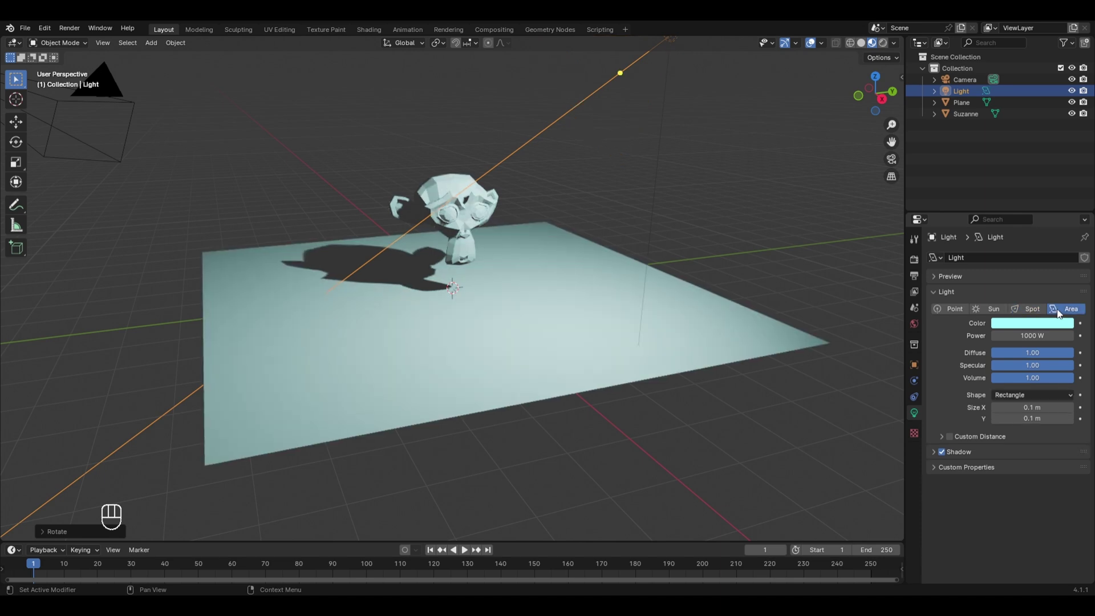
Scale up the area light uniformly, by a factor of more than 40, into a small rectangular emitter above the plane.
scroll(622, 227, "down", 2)
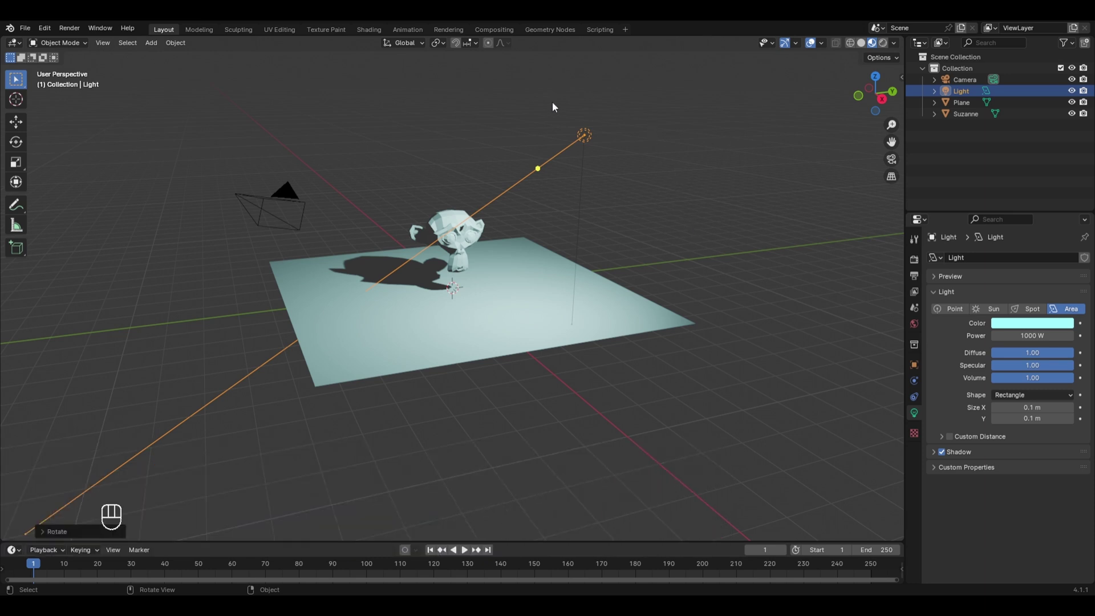
middle_click_drag(553, 151, 615, 180, "shift")
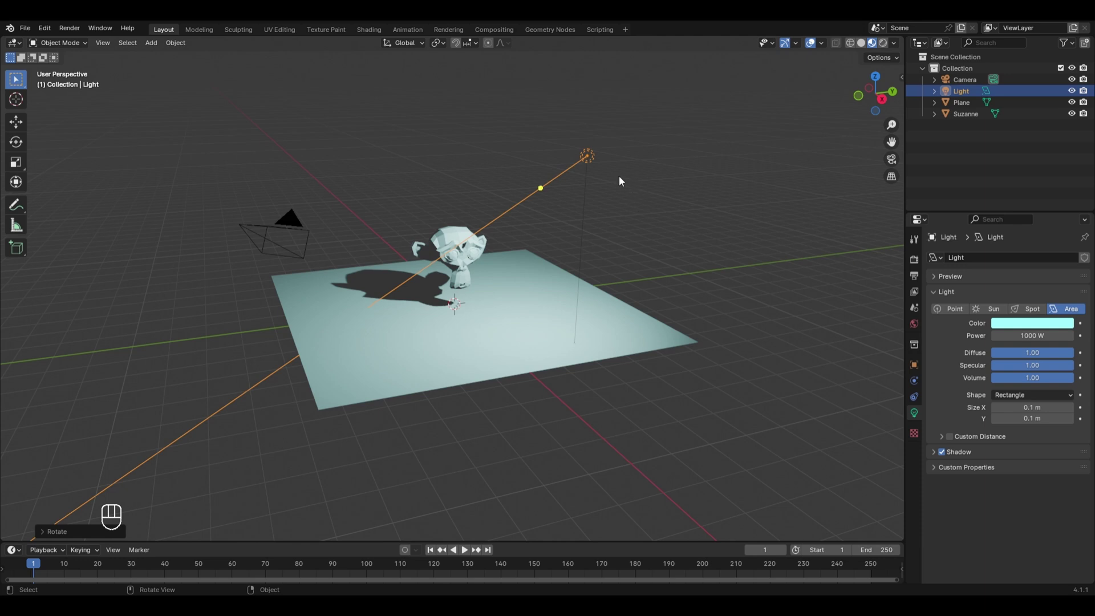
key("s")
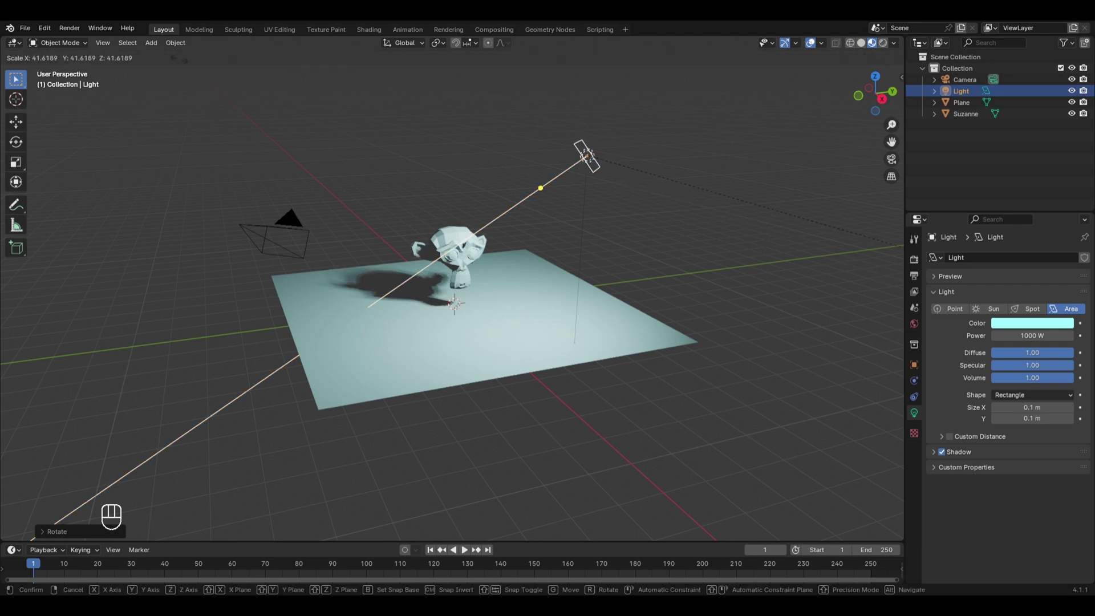
key("Escape")
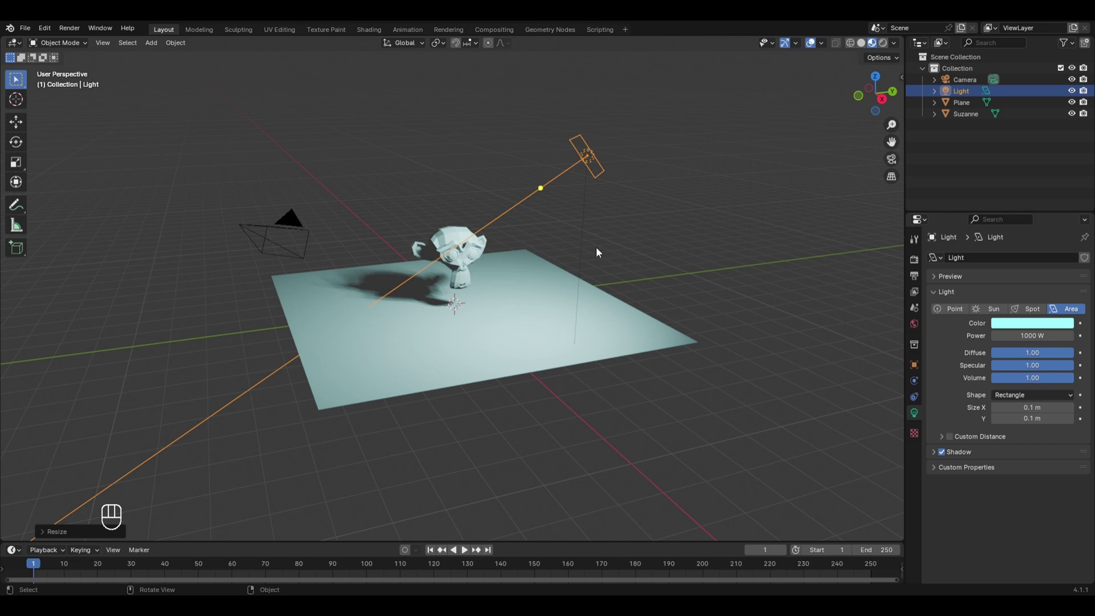
Try scaling the area light by a factor of 10, then by 100.
key("s")
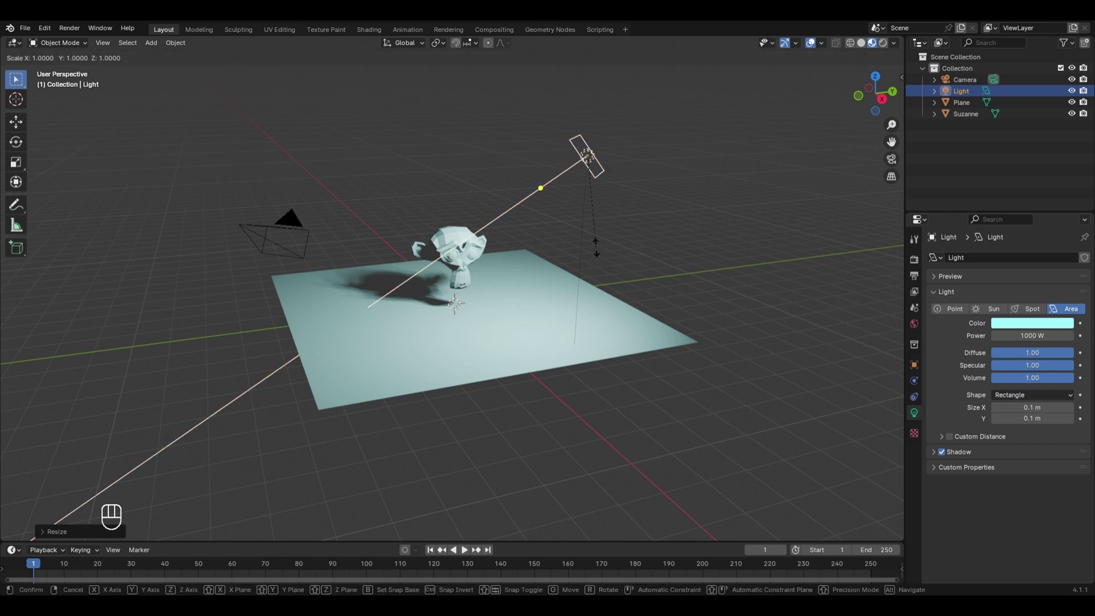
type("10")
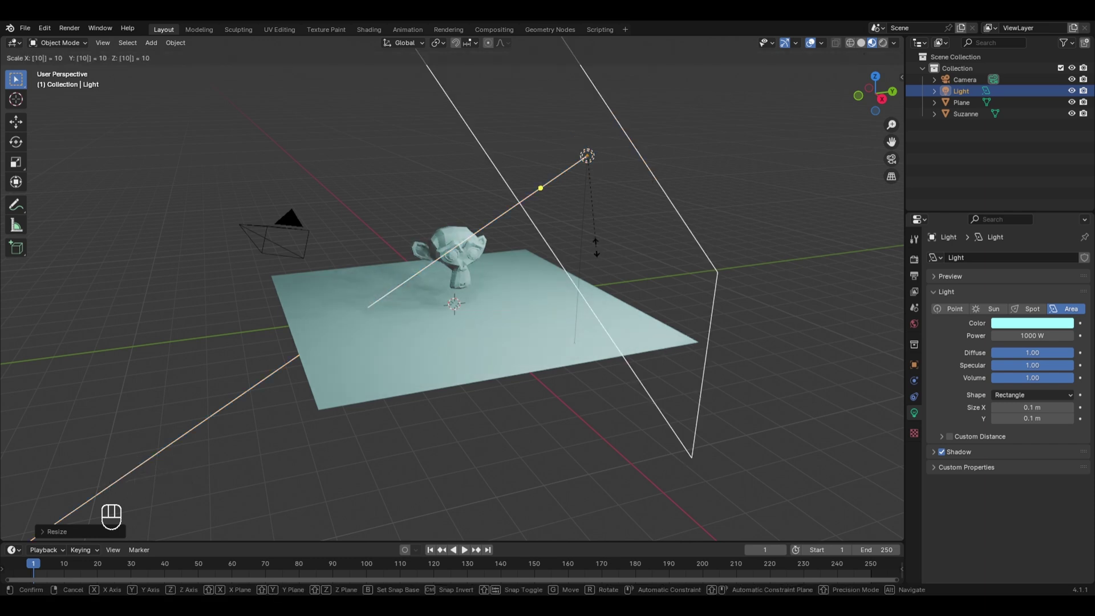
type("0")
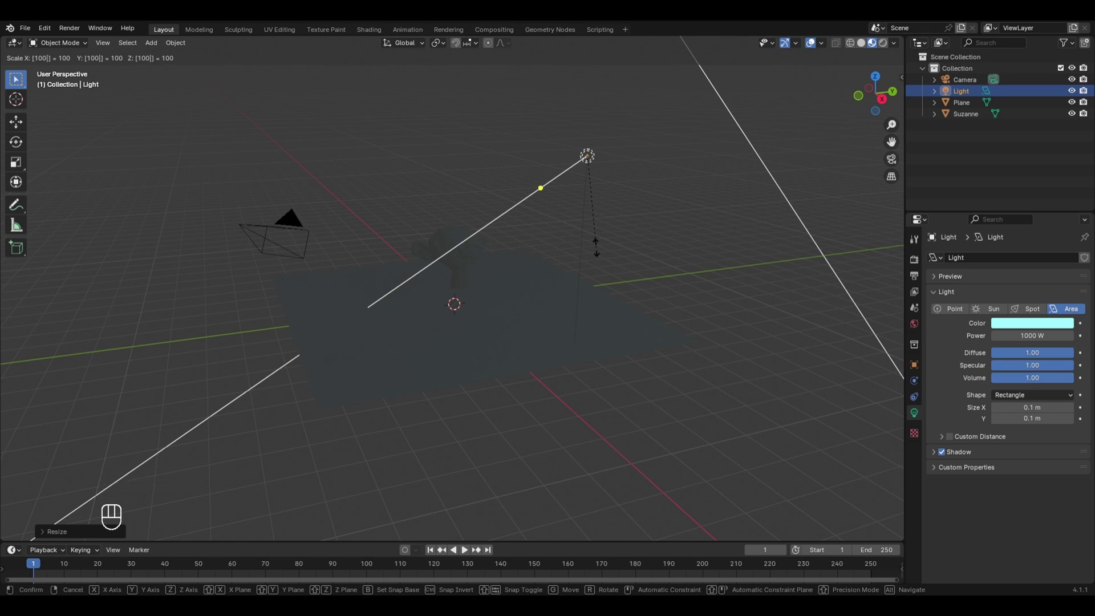
left_click(597, 247)
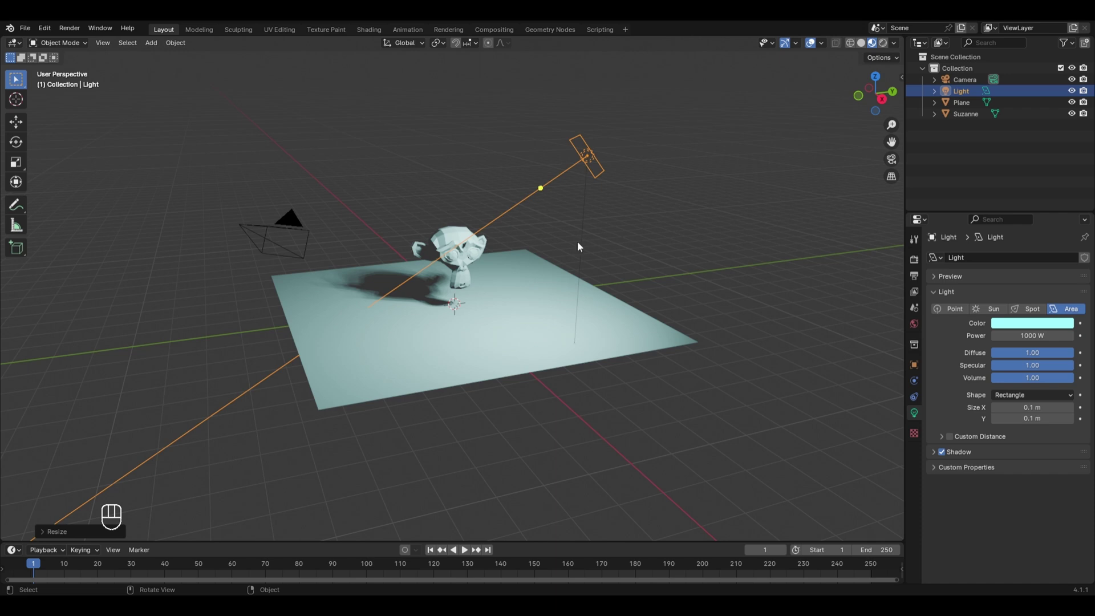
Try rotating the area light so it points away from the floor.
key("r")
key("r")
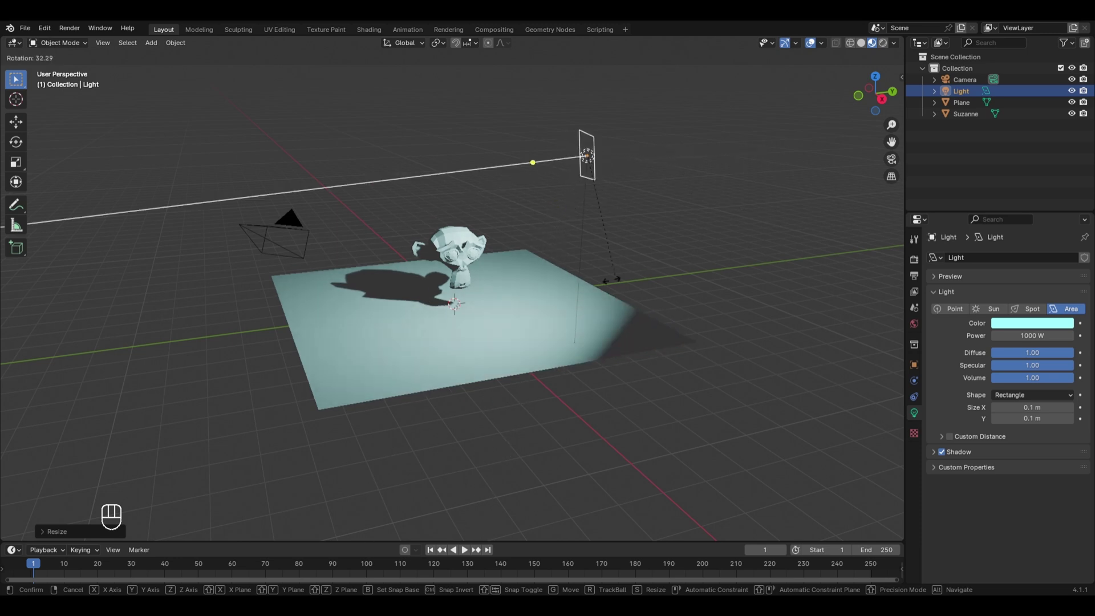
left_click(670, 231)
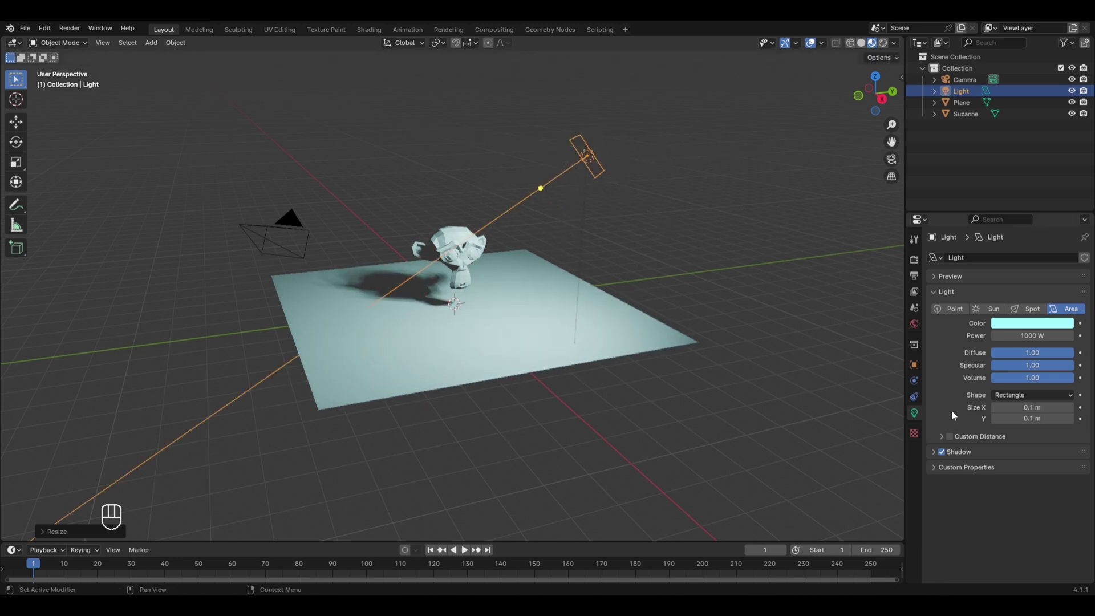
Change the area light's color to violet.
left_click(1004, 323)
mouse_move(998, 188)
left_mouse_down()
mouse_move(977, 191)
mouse_move(984, 231)
mouse_move(1027, 228)
mouse_move(1034, 195)
left_mouse_up()
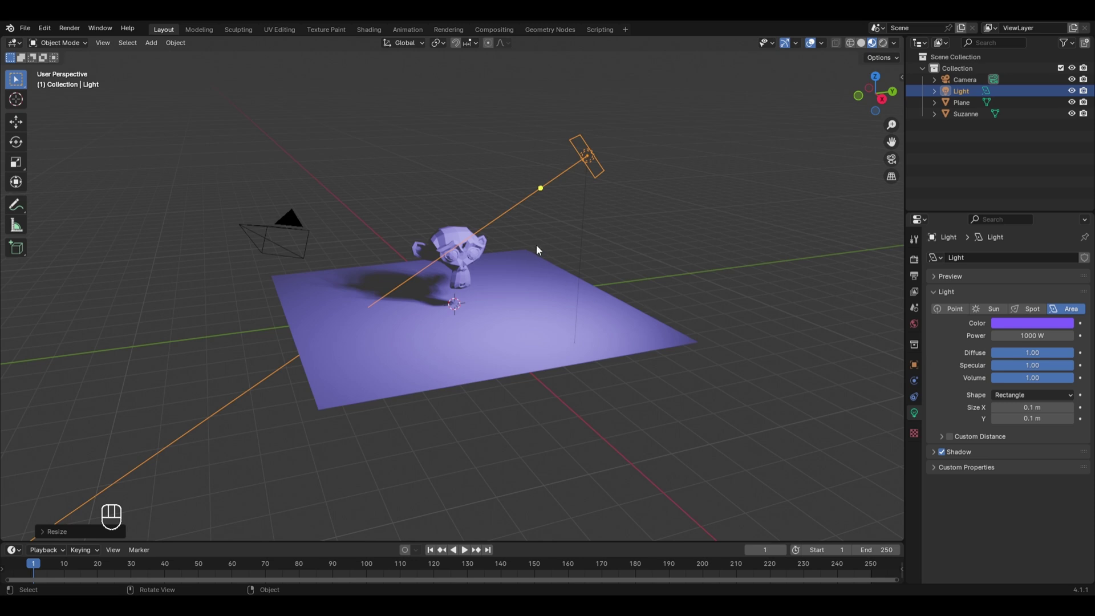
Add a point light and raise it along the global Z axis to just above the monkey head.
key("shift+a")
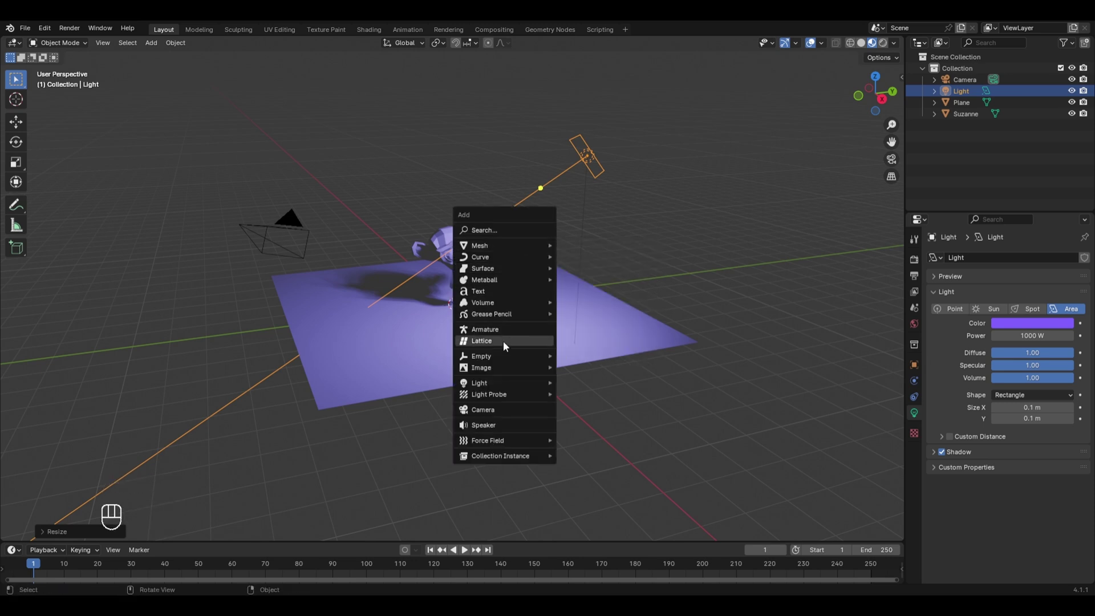
mouse_move(497, 395)
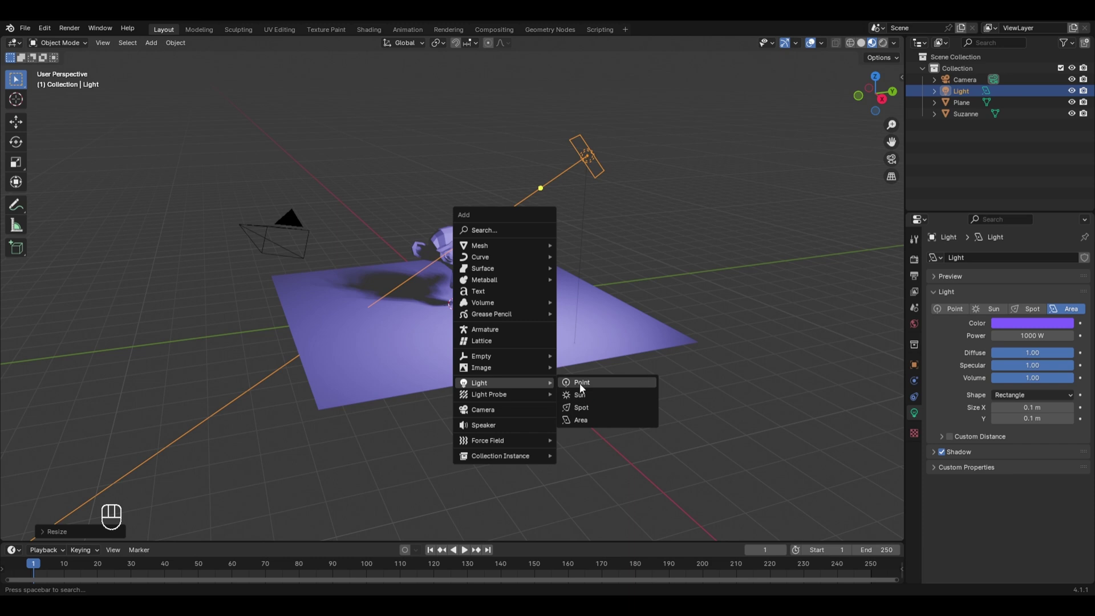
left_click(580, 382)
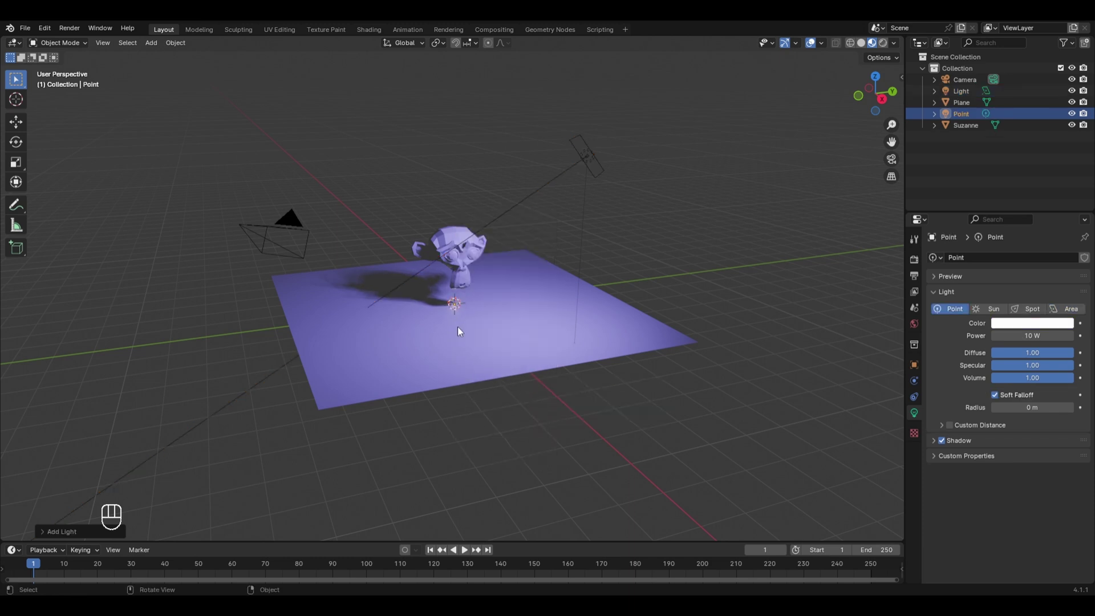
key("g")
key("z")
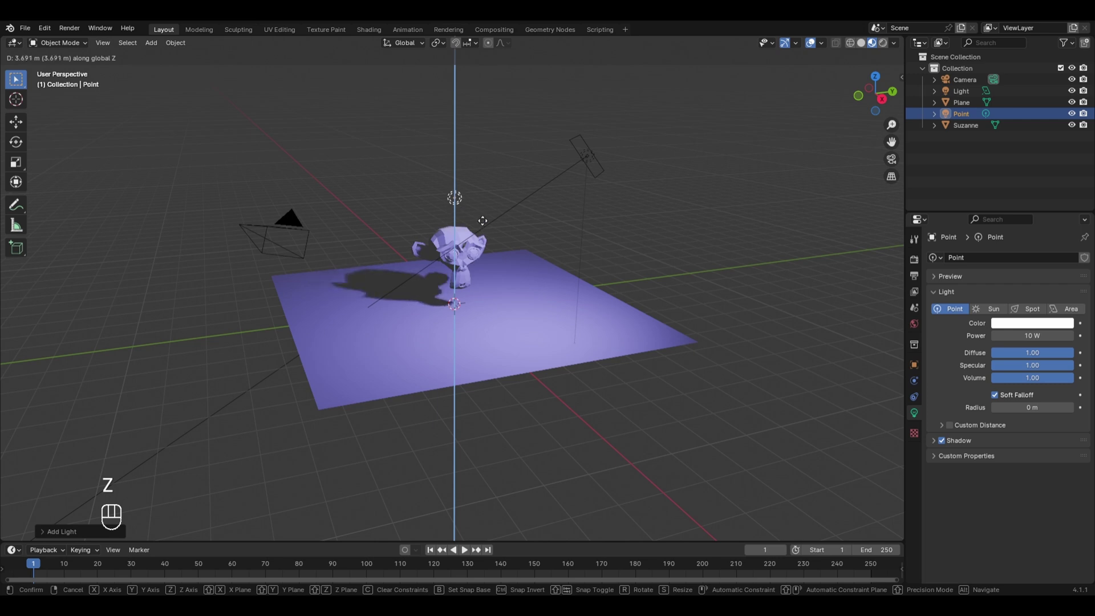
left_click(484, 227)
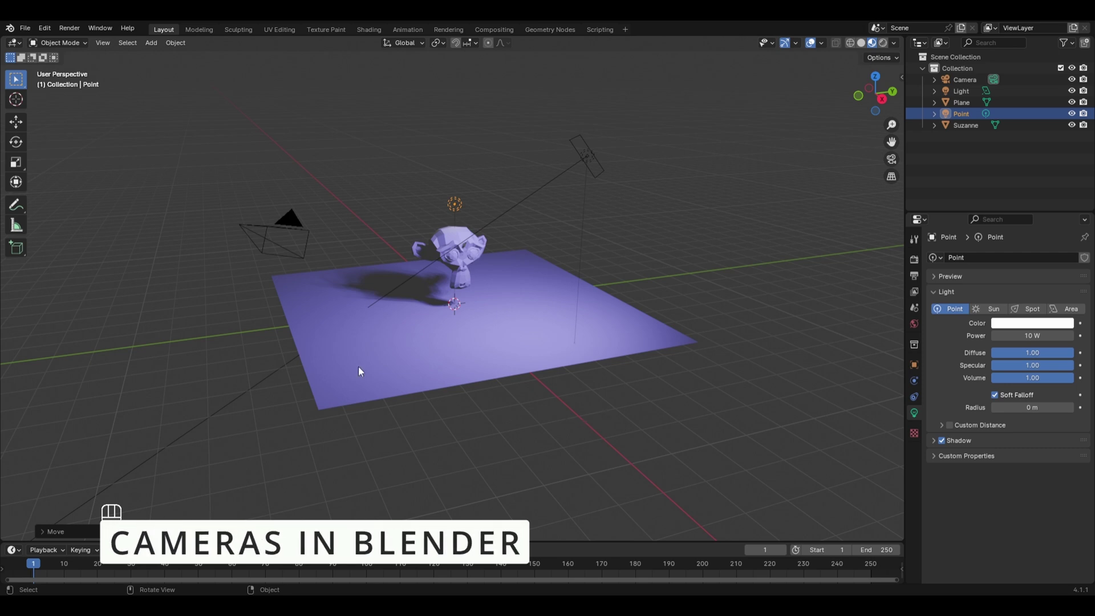
Select the camera beside the floor plane and look through it.
left_click(283, 226)
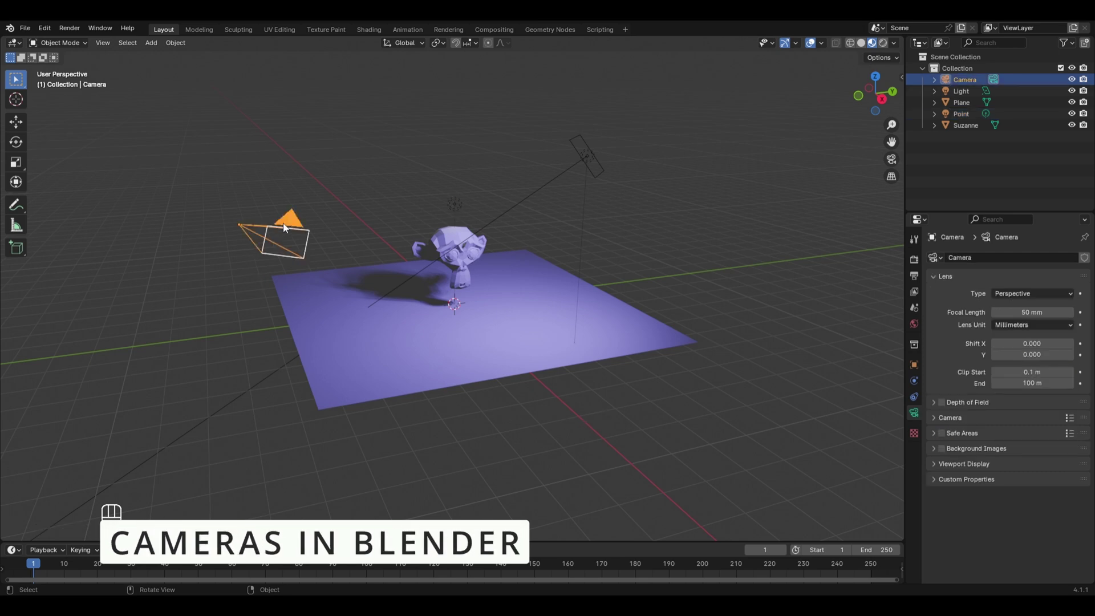
key("KP_0")
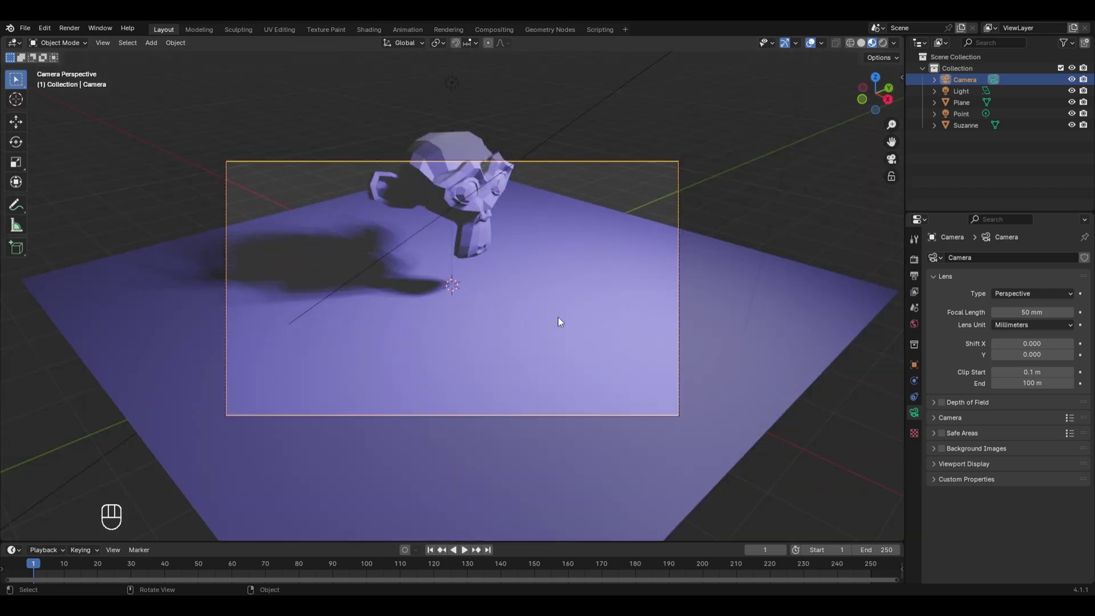
Try moving and rotating the camera freely from inside its own view.
key("g")
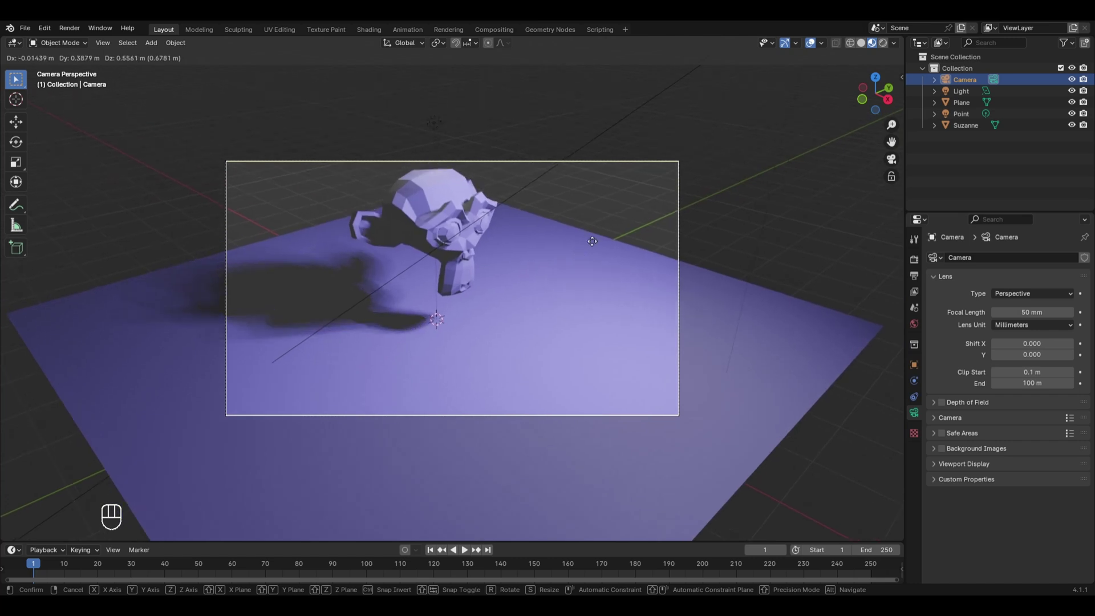
key("r")
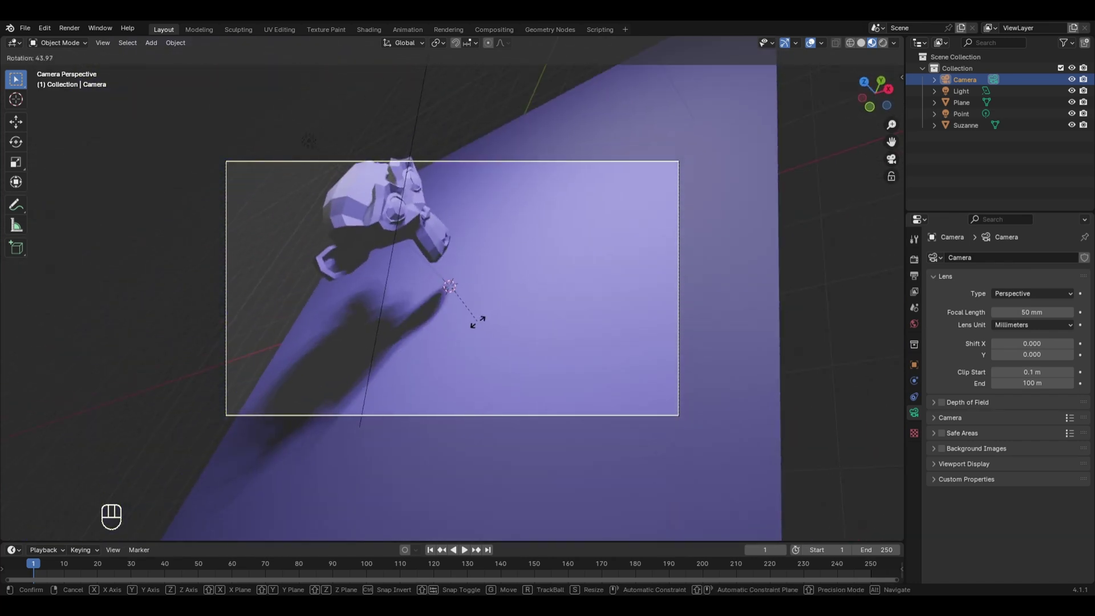
right_click(477, 320)
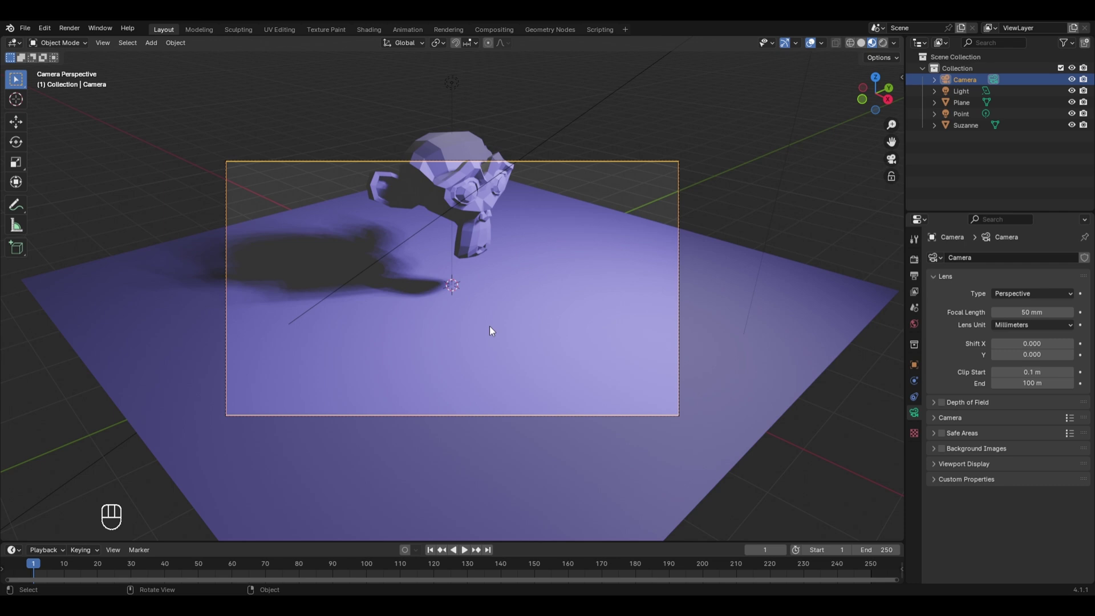
Lock the camera to the view, orbit it around to face the front of the monkey head, and leave camera view.
key("n")
left_click(898, 130)
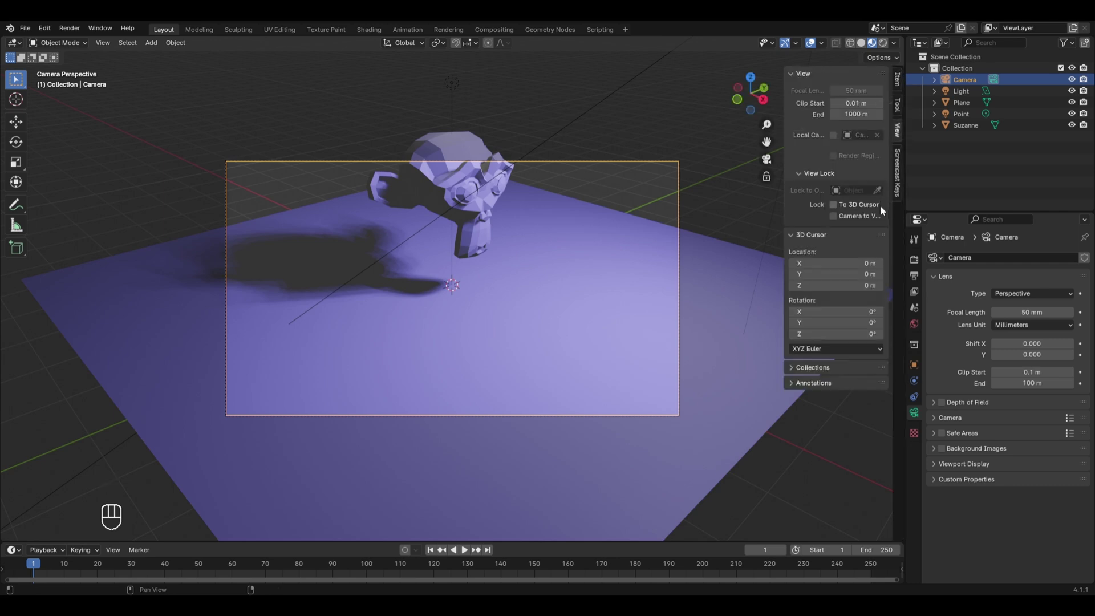
left_click(852, 220)
middle_click_drag(605, 262, 445, 266)
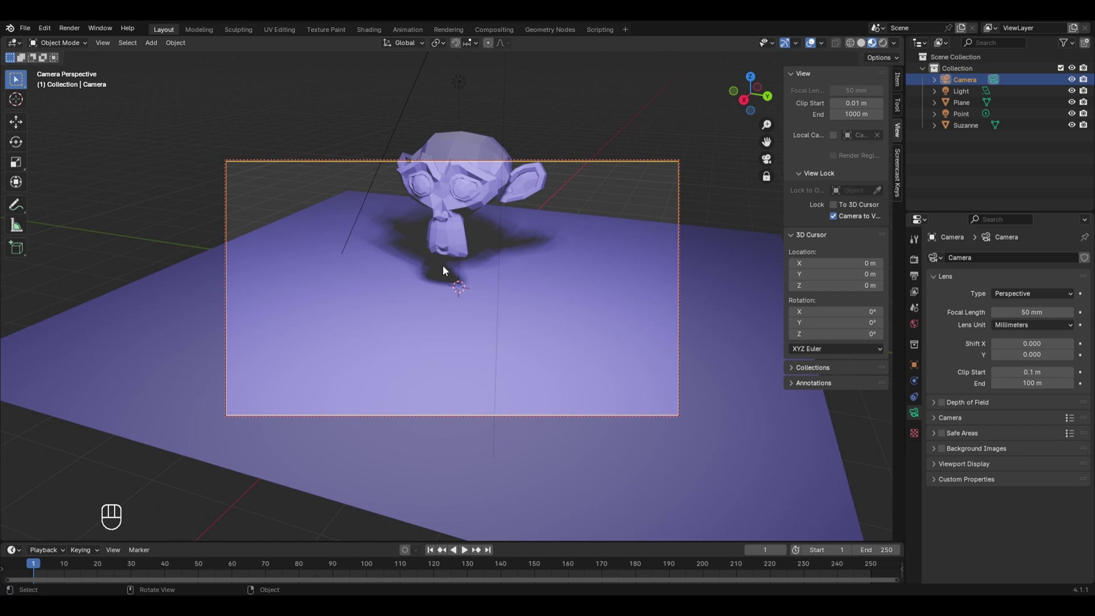
key("KP_0")
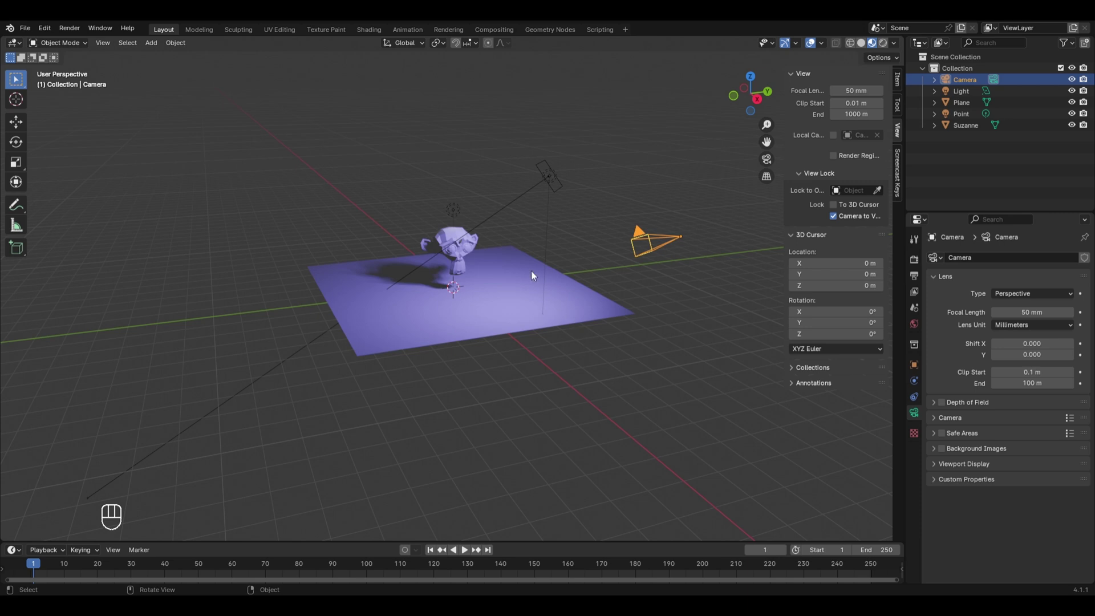
Add a second camera and raise it about 6.15 m along the global Z axis, above the monkey head.
key("shift+a")
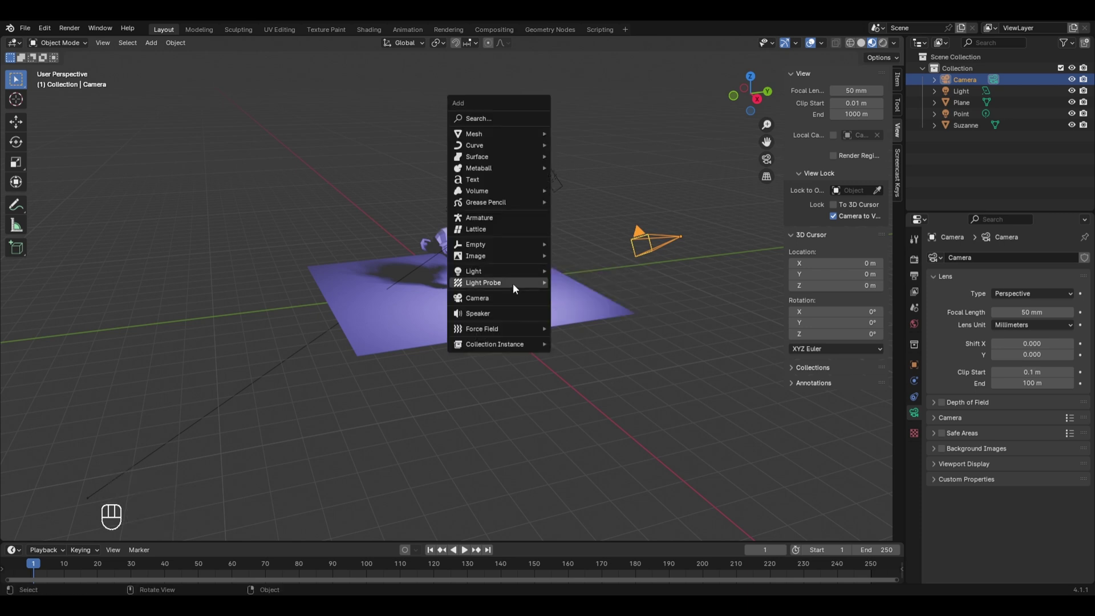
left_click(492, 295)
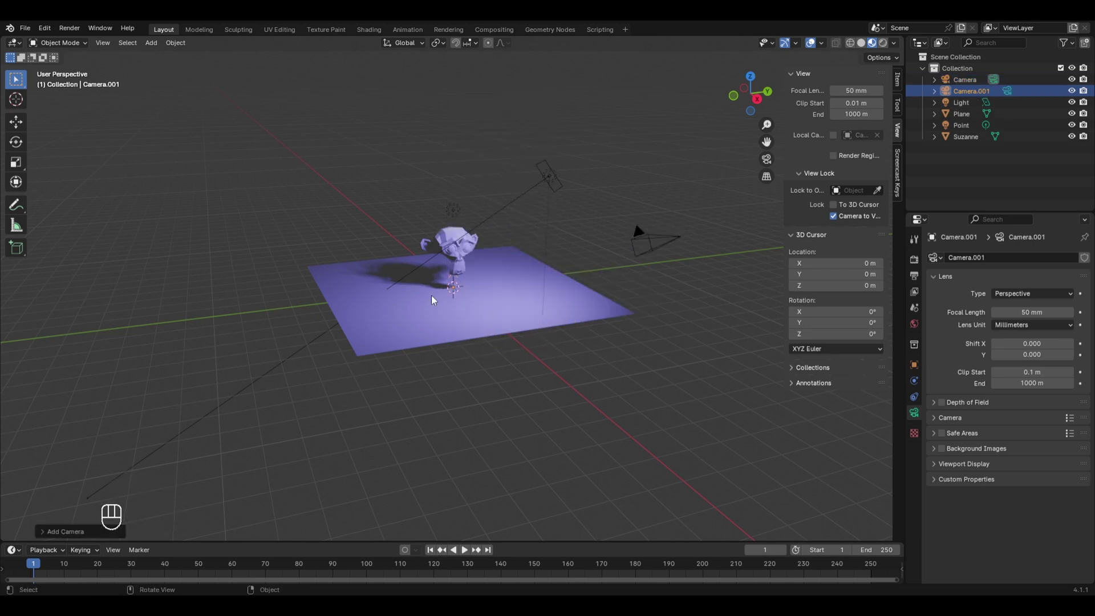
middle_click_drag(477, 366, 559, 330)
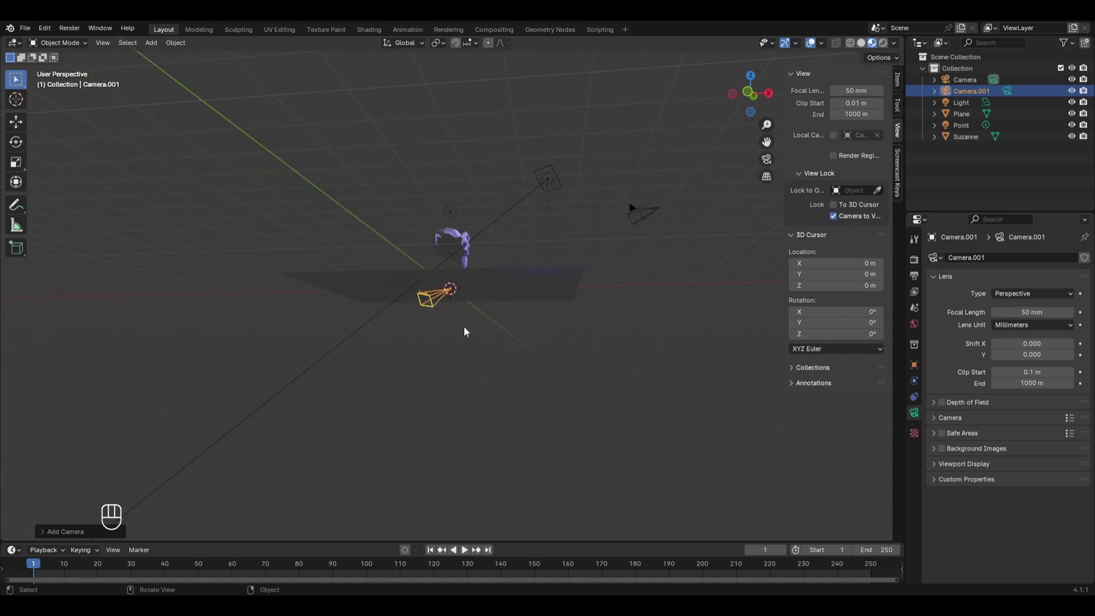
key("g")
key("z")
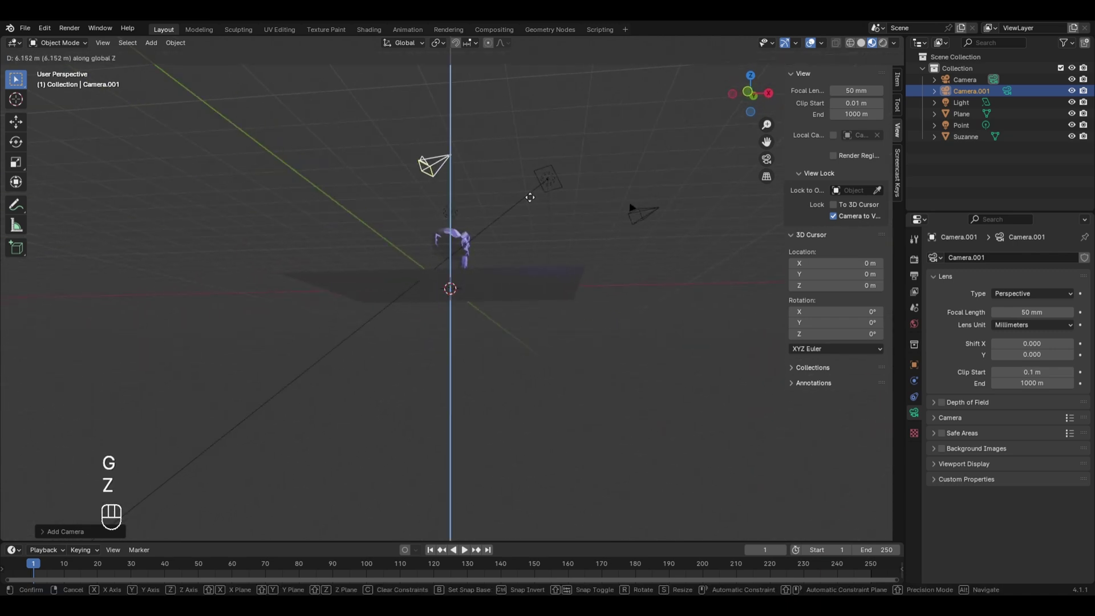
left_click(533, 197)
Check which of the two cameras is active by switching between the perspective view and the camera view.
key("KP_0")
key("KP_0")
middle_click_drag(533, 197, 597, 317)
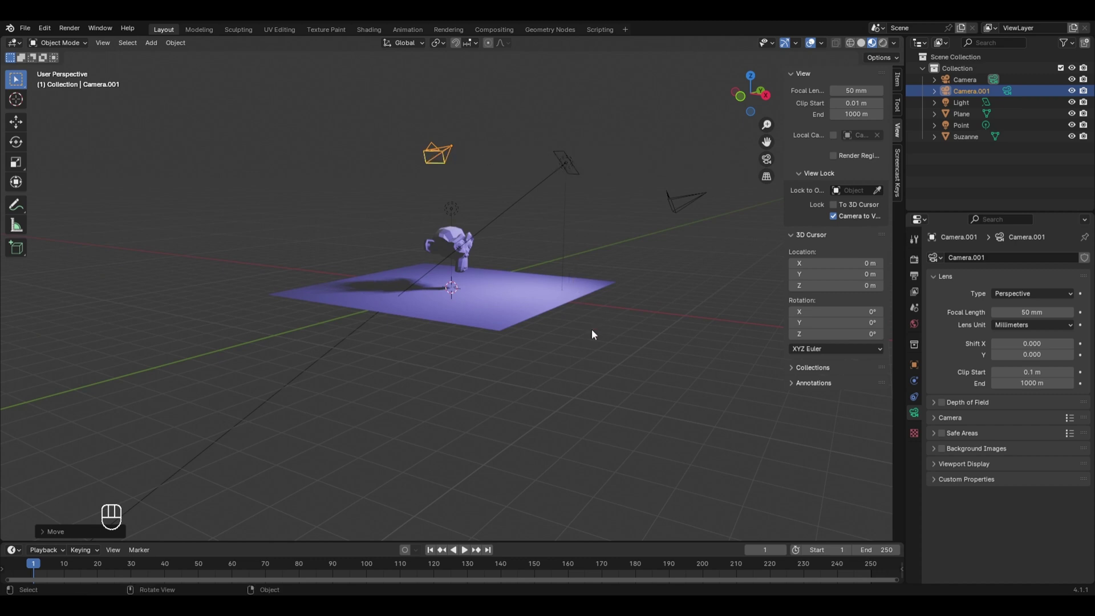
key("KP_0")
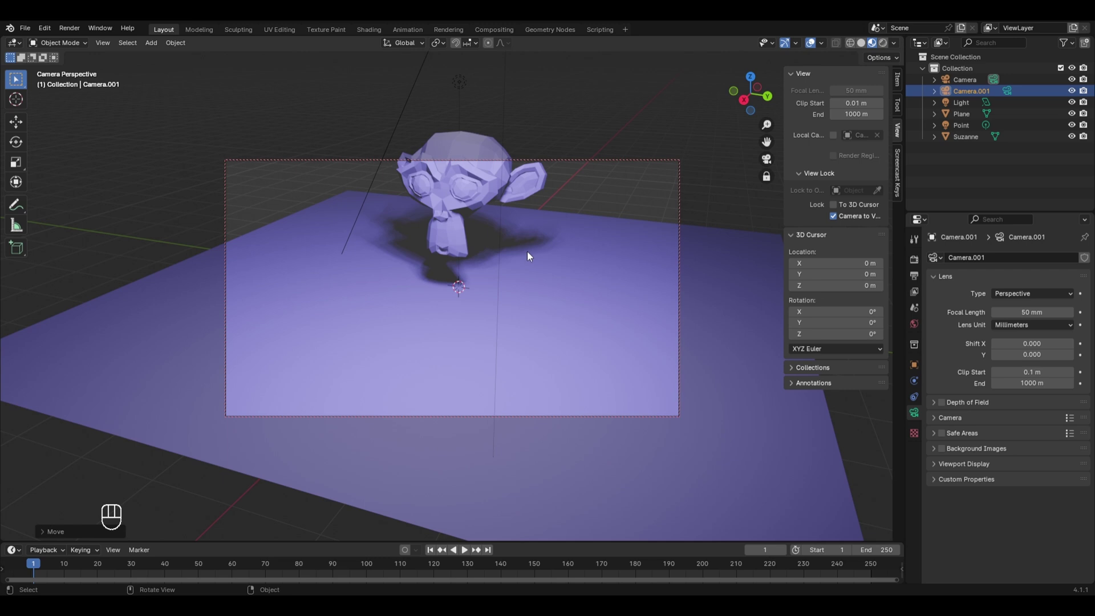
Make the second camera active, aim it down at the monkey head from above, and check its view against the perspective view.
key("KP_0")
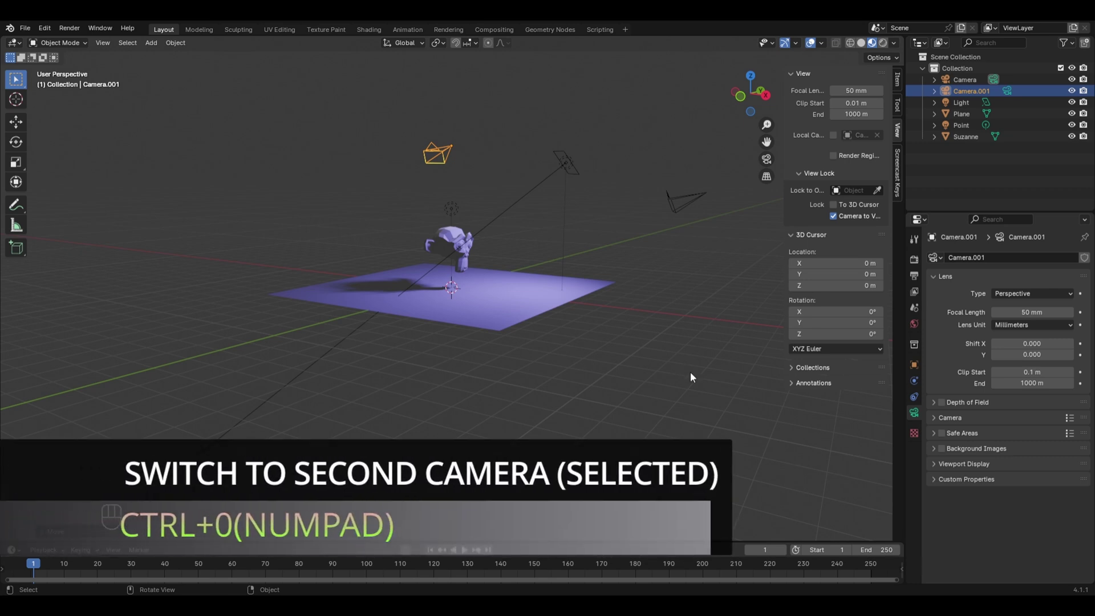
key("ctrl+KP_0")
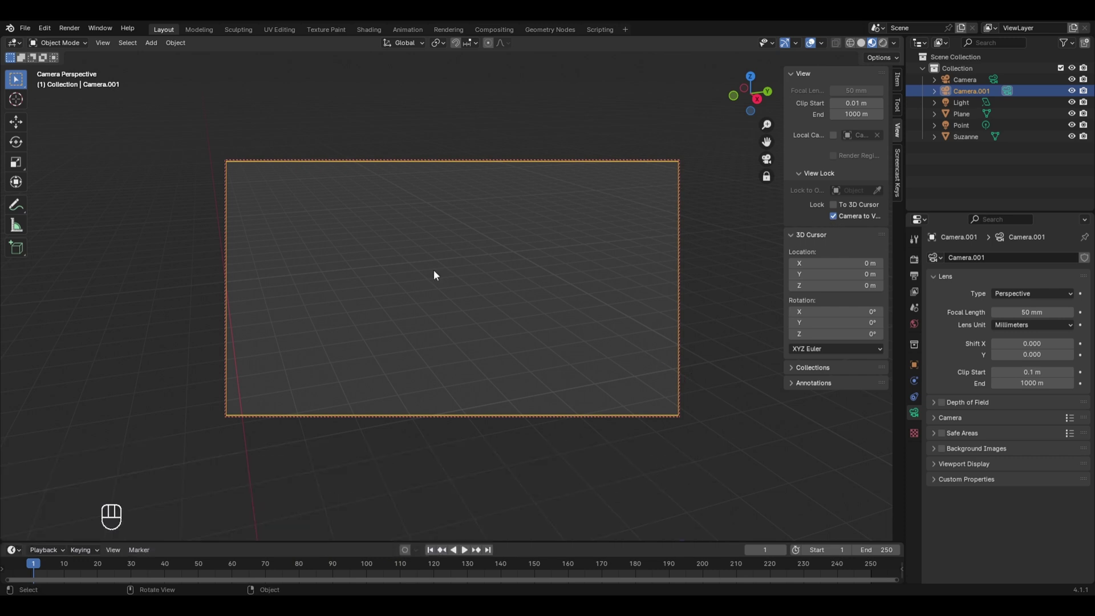
middle_click_drag(374, 274, 505, 260)
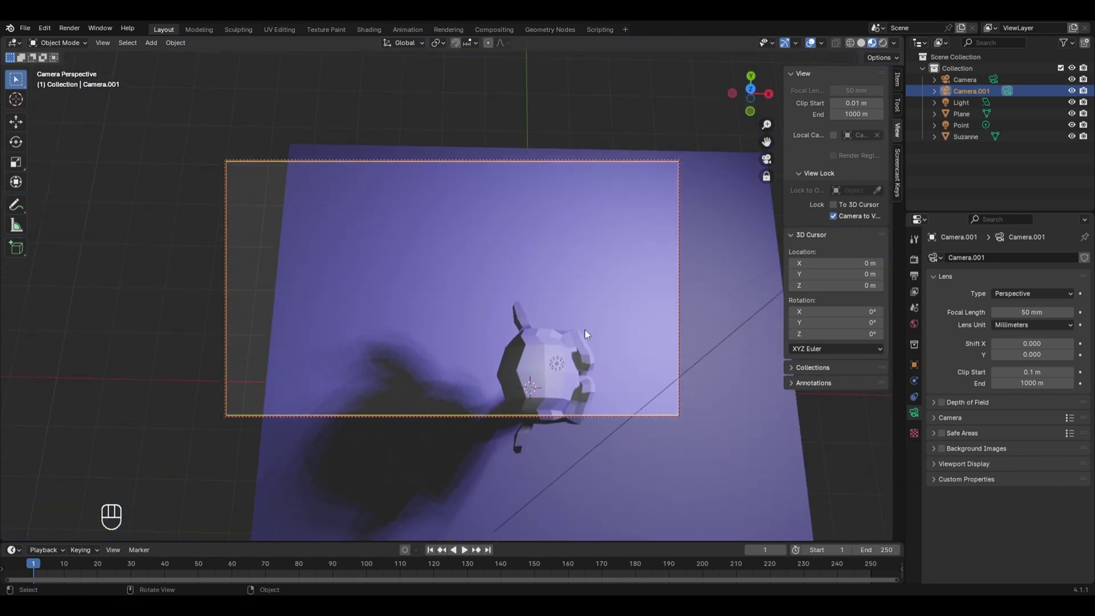
middle_click_drag(561, 312, 481, 227, "shift")
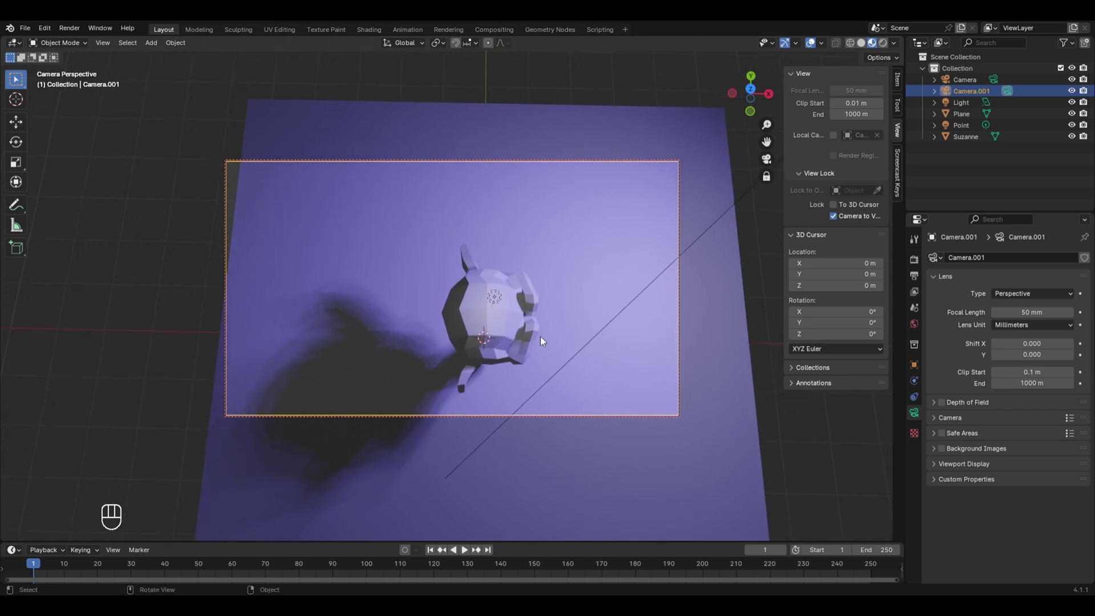
key("KP_0")
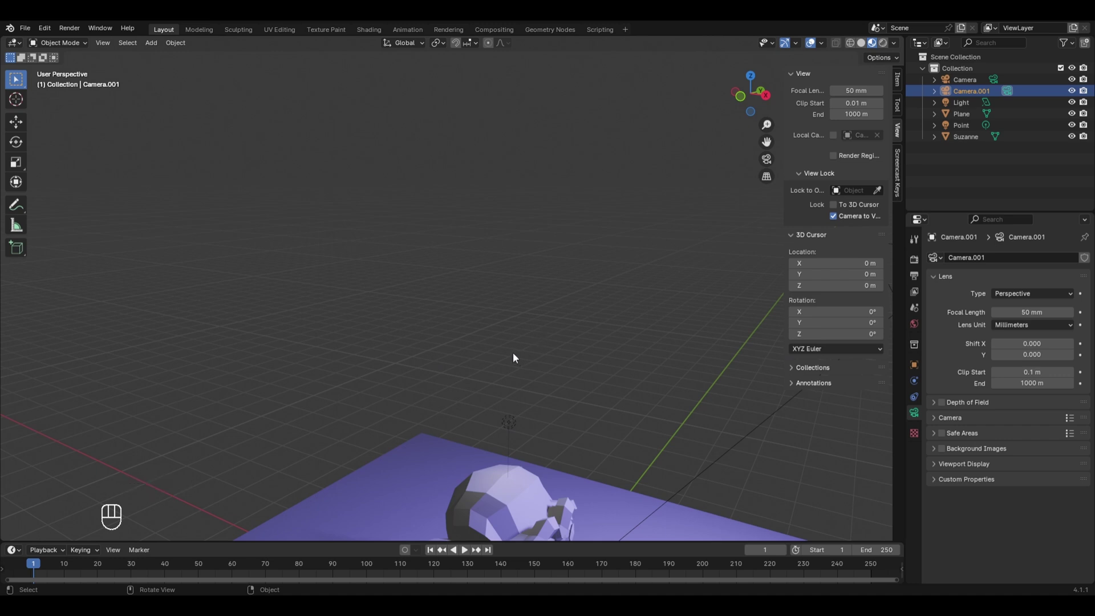
key("KP_0")
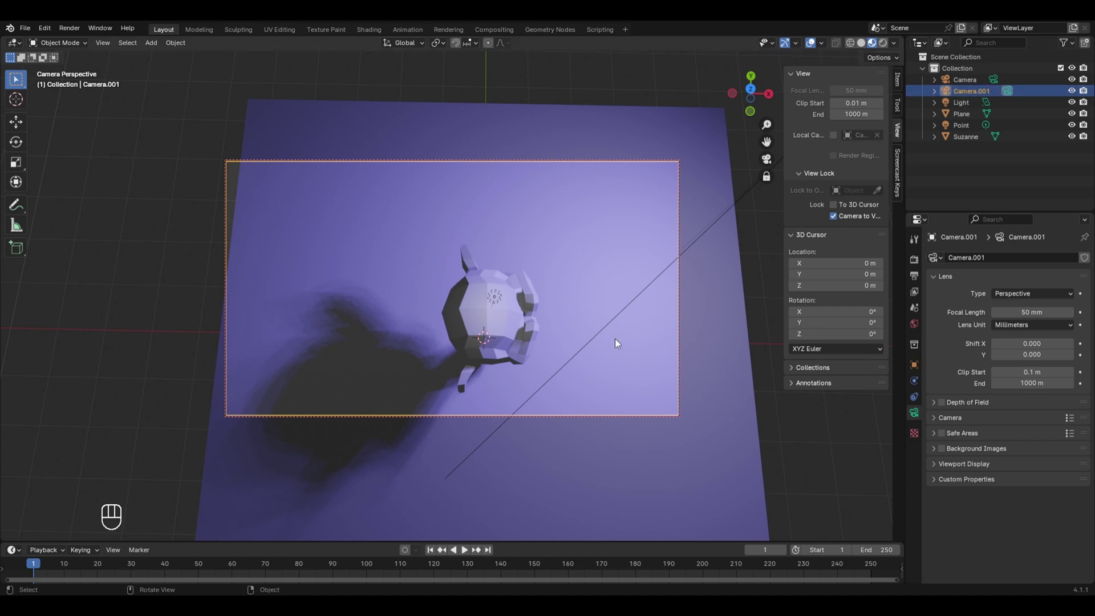
key("KP_0")
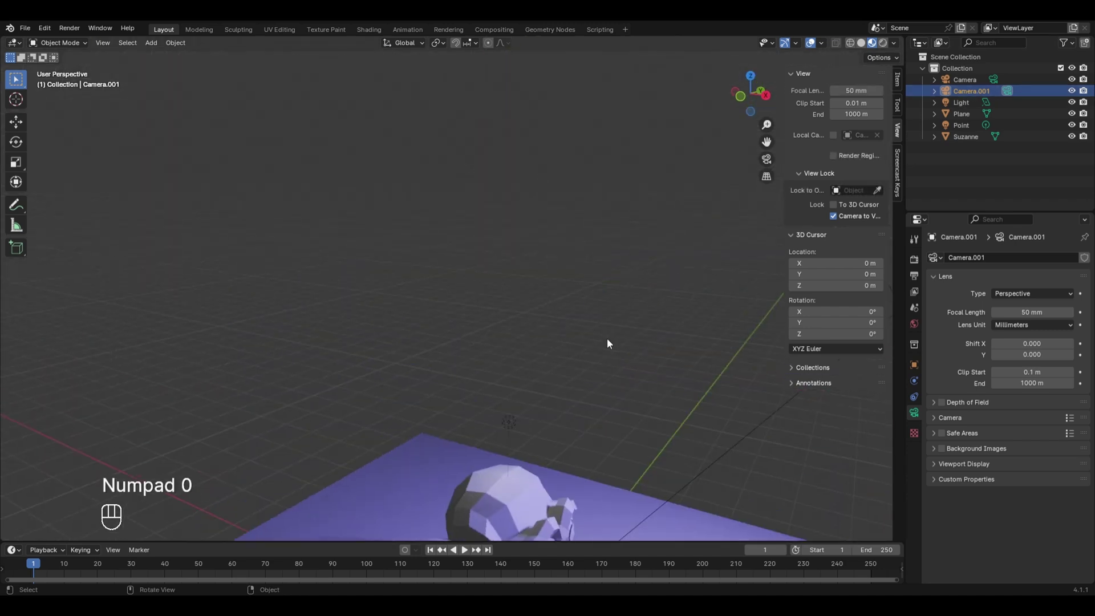
Switch the active camera to the original Camera and back to Camera.001, looking through each one and leaving camera view.
left_click(969, 80)
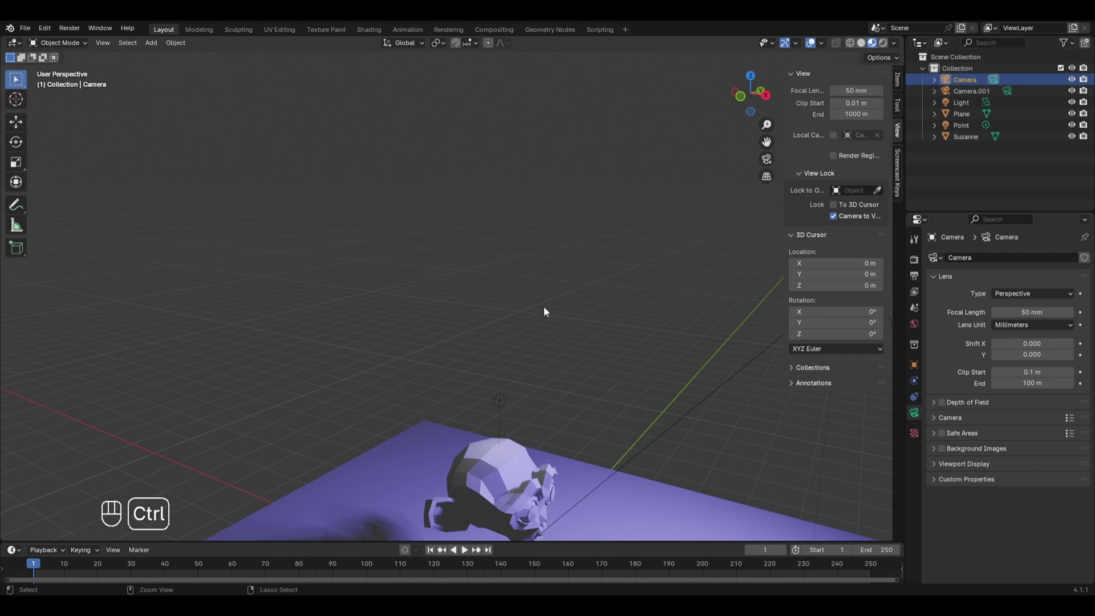
key("ctrl+KP_0")
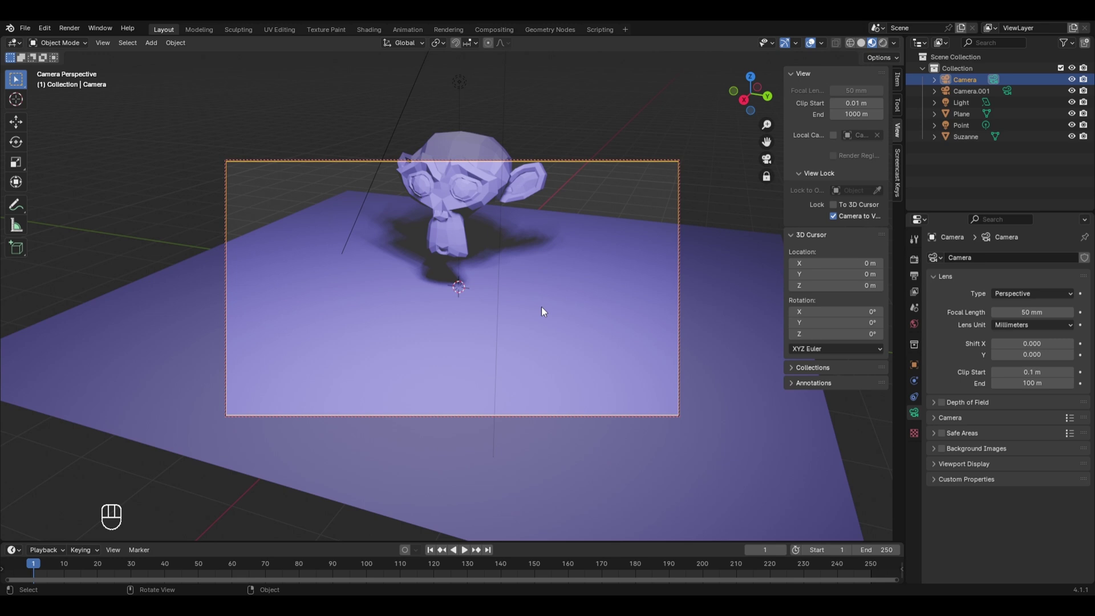
key("KP_0")
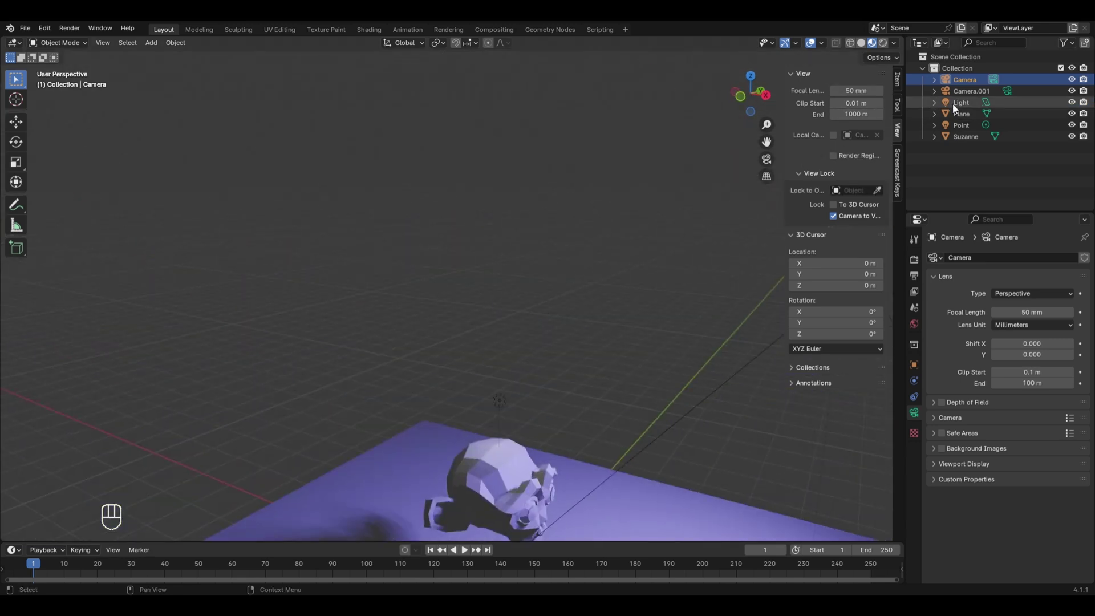
left_click(970, 90)
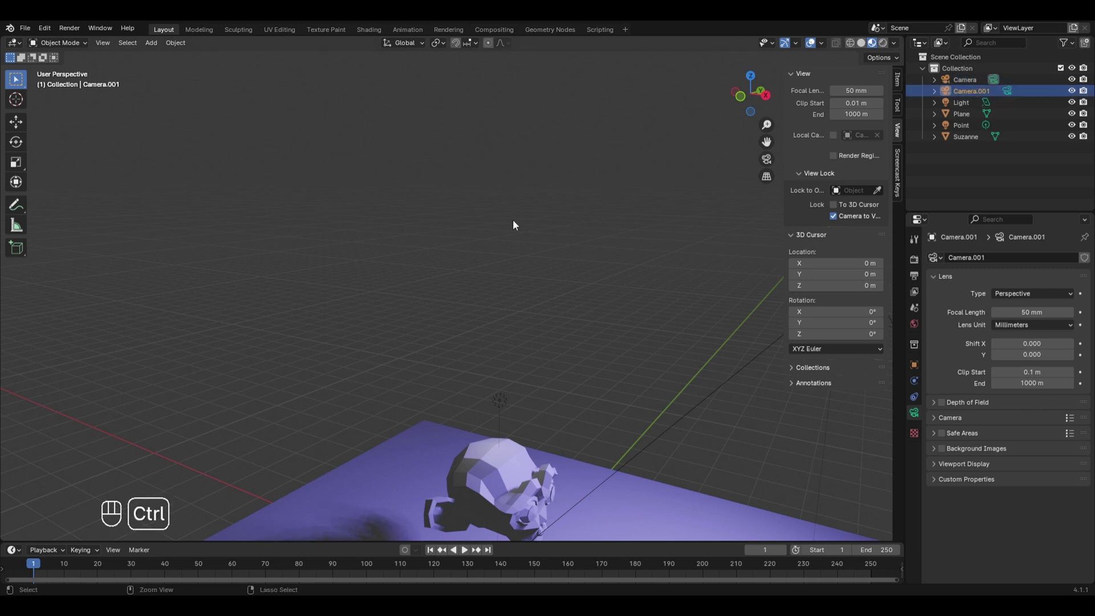
key("ctrl+KP_0")
key("KP_0")
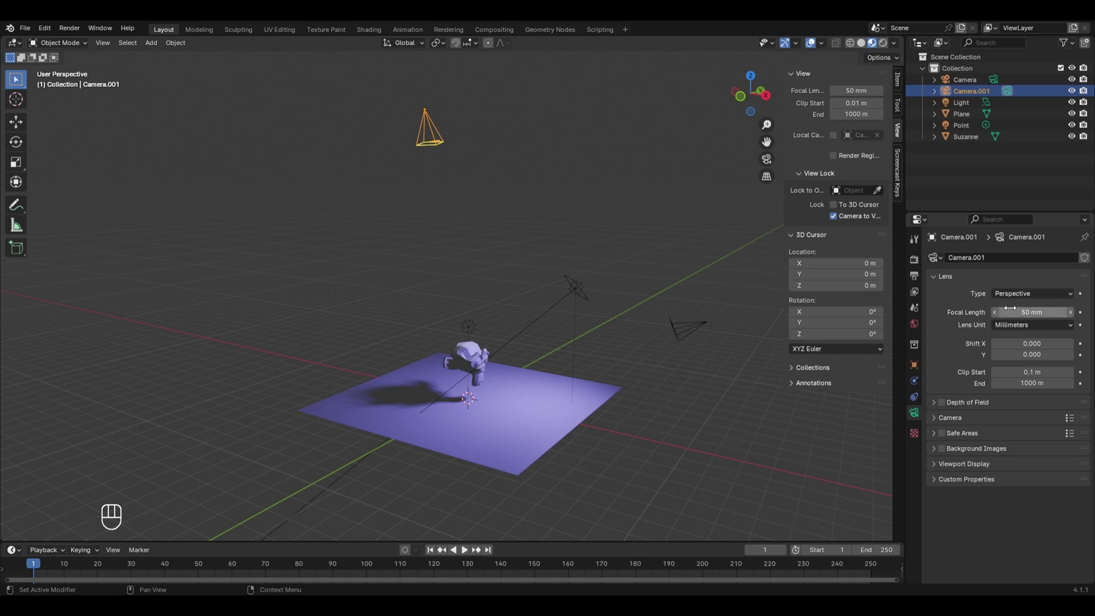
Set the original camera's lens type to Orthographic, make it the active camera, and look through it.
left_click(971, 81)
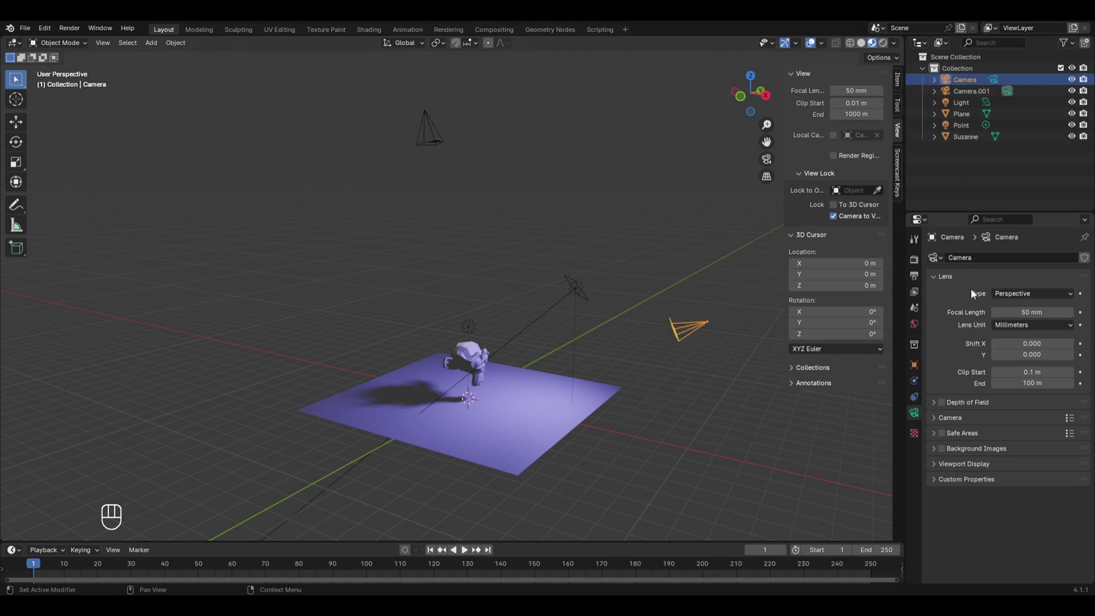
left_click(1008, 294)
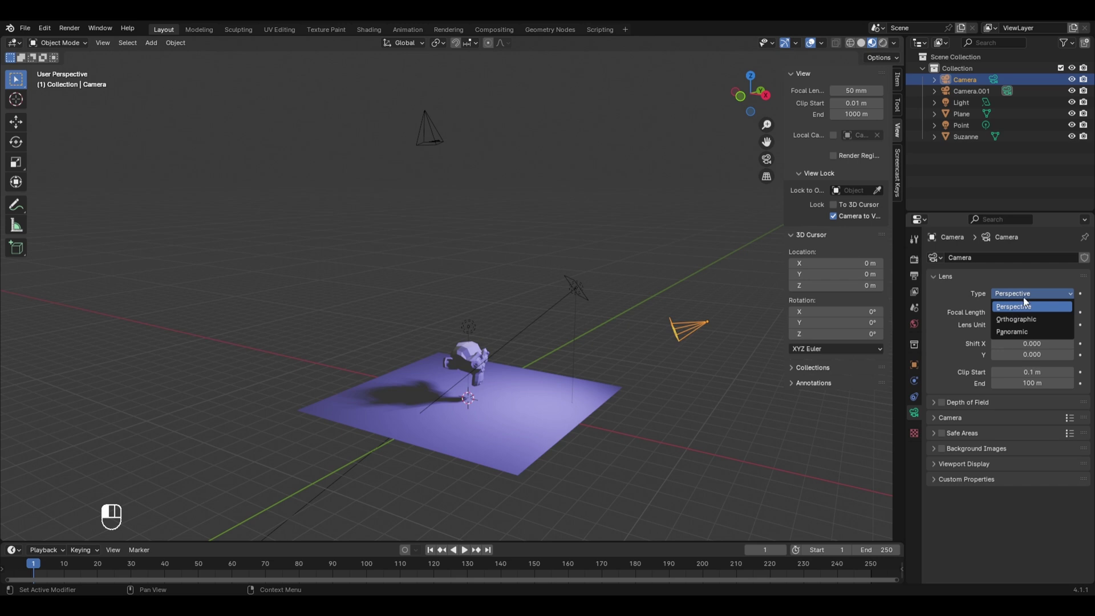
left_click(1022, 317)
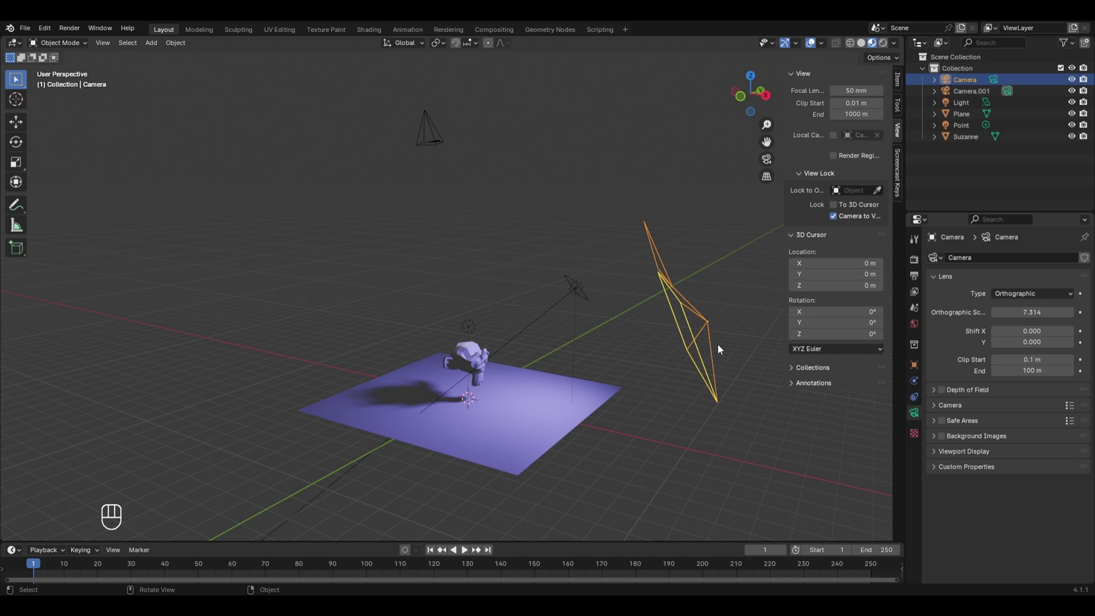
key("KP_0")
key("KP_0")
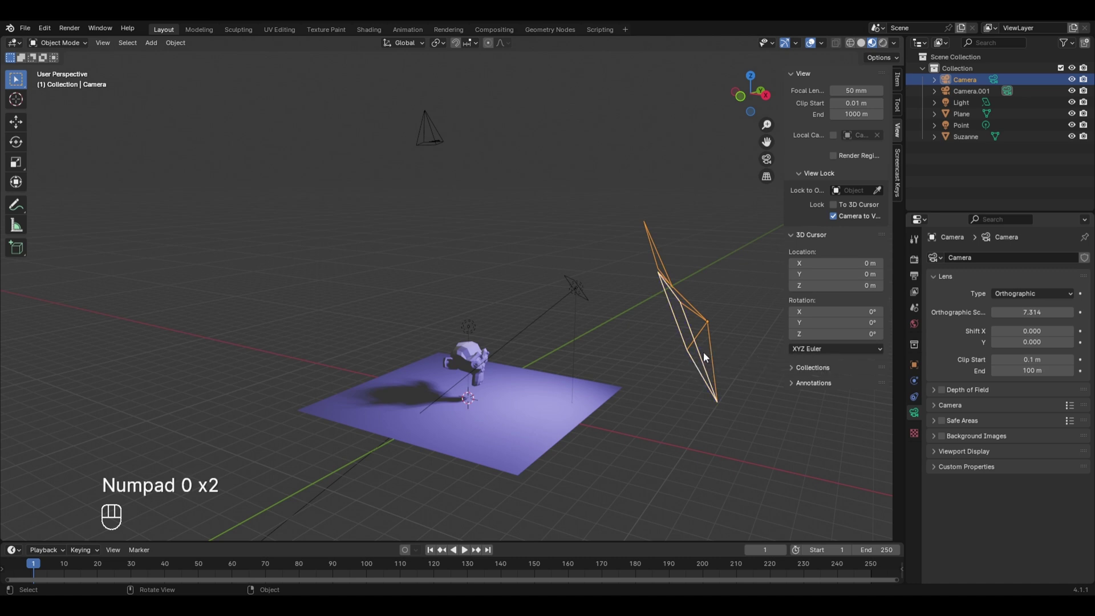
key("ctrl+KP_0")
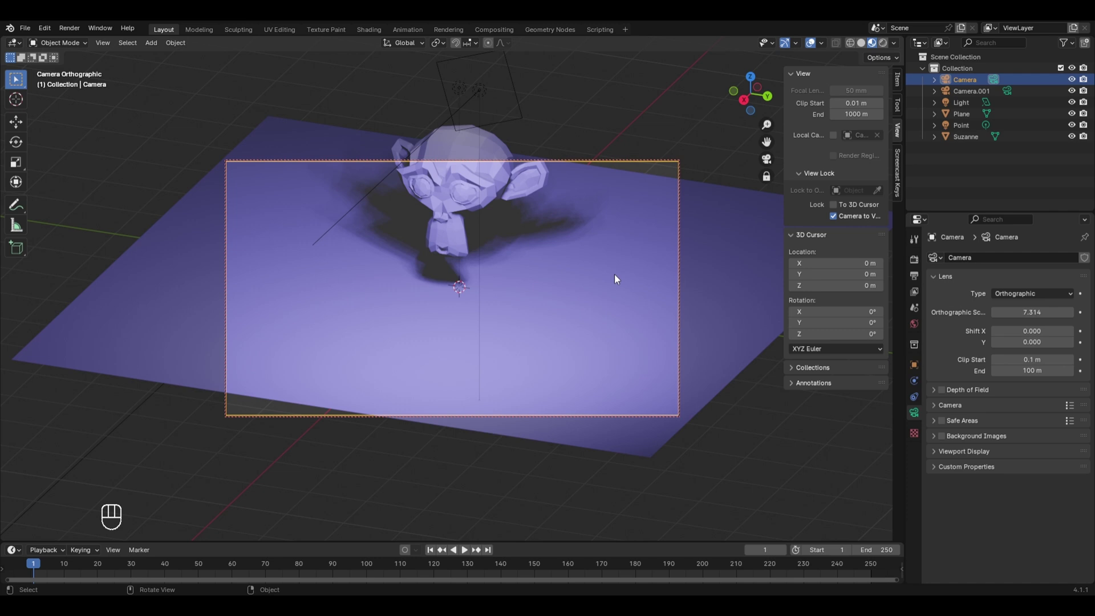
Set the camera's lens type back to Perspective and try a 4 mm focal length.
left_click(1001, 296)
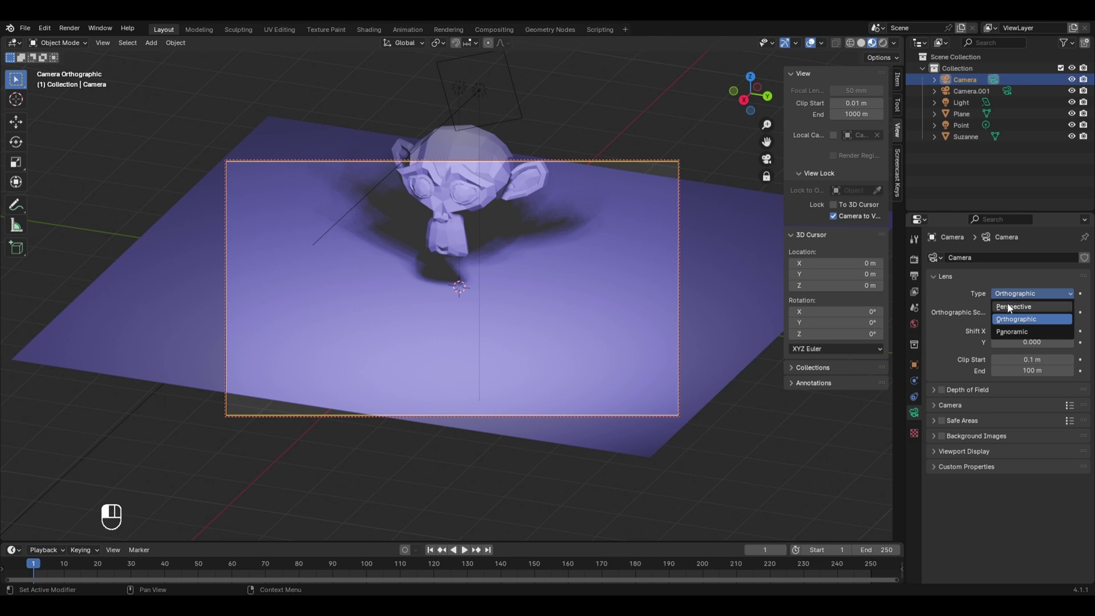
left_click(1007, 303)
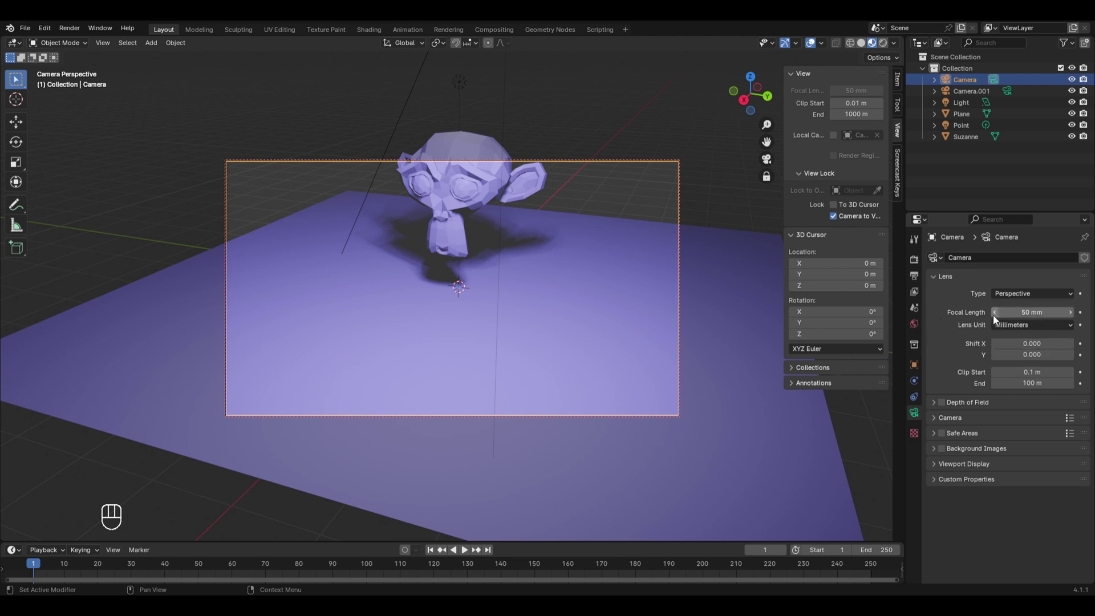
mouse_move(1014, 312)
left_mouse_down()
mouse_move(1061, 312)
mouse_move(995, 313)
left_mouse_up()
left_click_drag(450, 271, 441, 212)
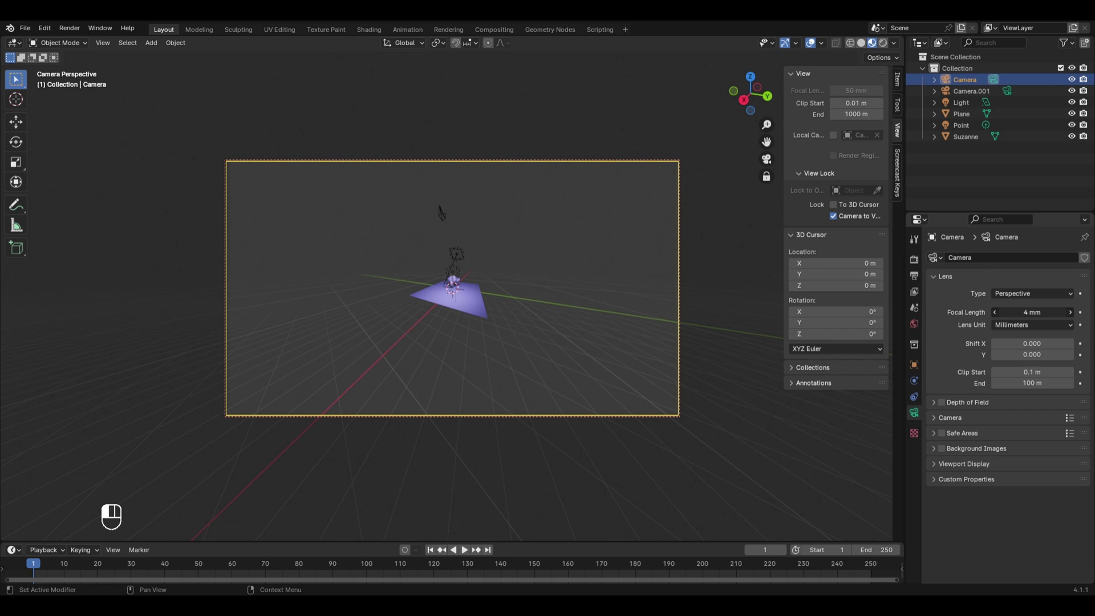
key("Escape")
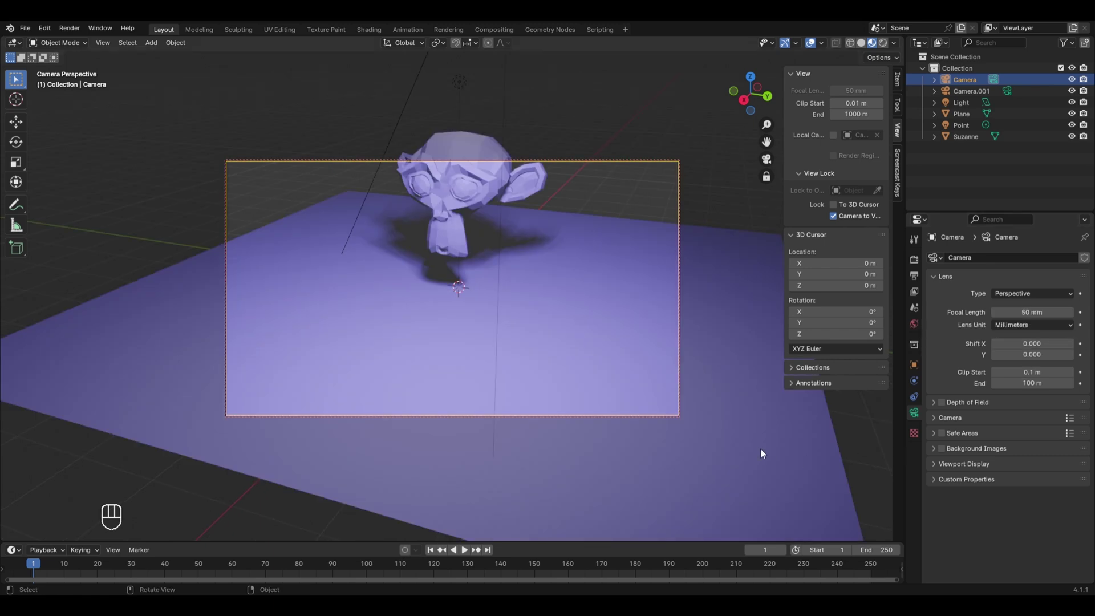
Set the camera's focal length to 284 mm from outside the camera view, and look through the camera.
key("KP_0")
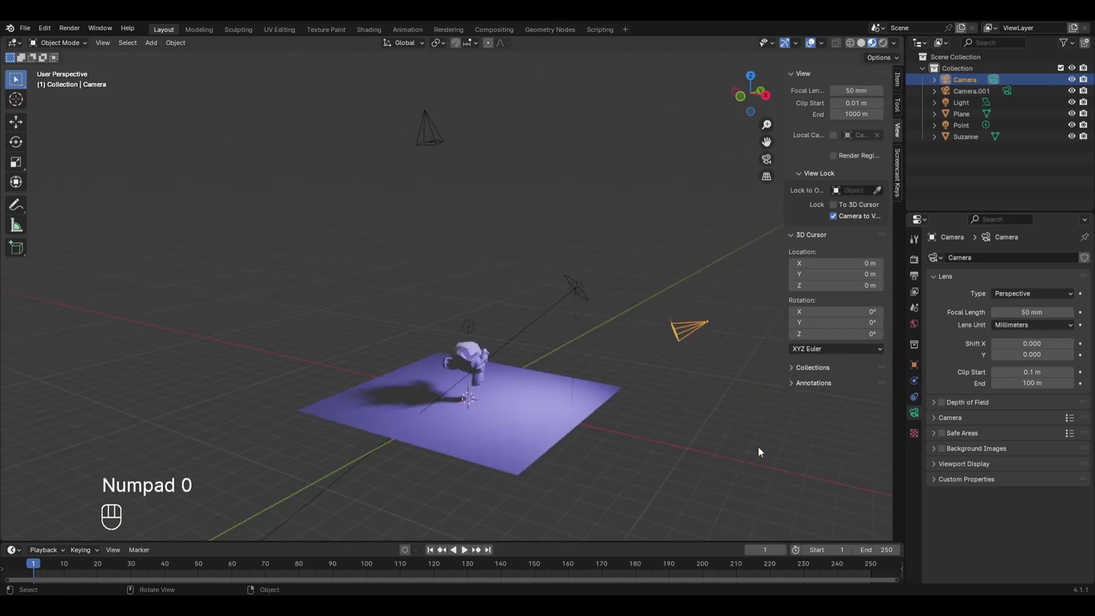
left_click_drag(1032, 312, 1082, 313)
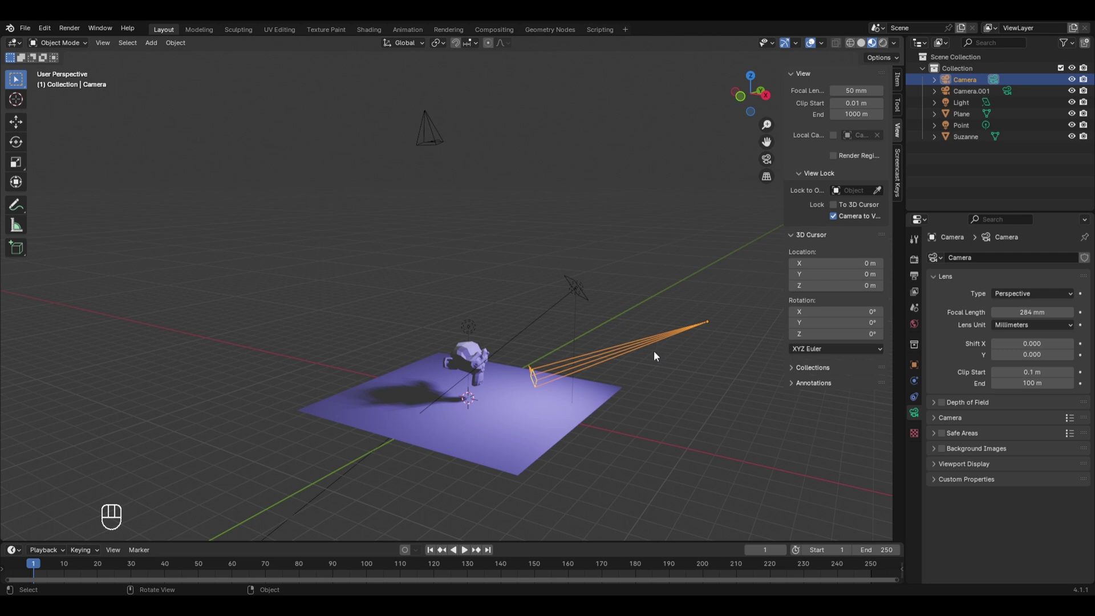
key("ctrl+KP_0")
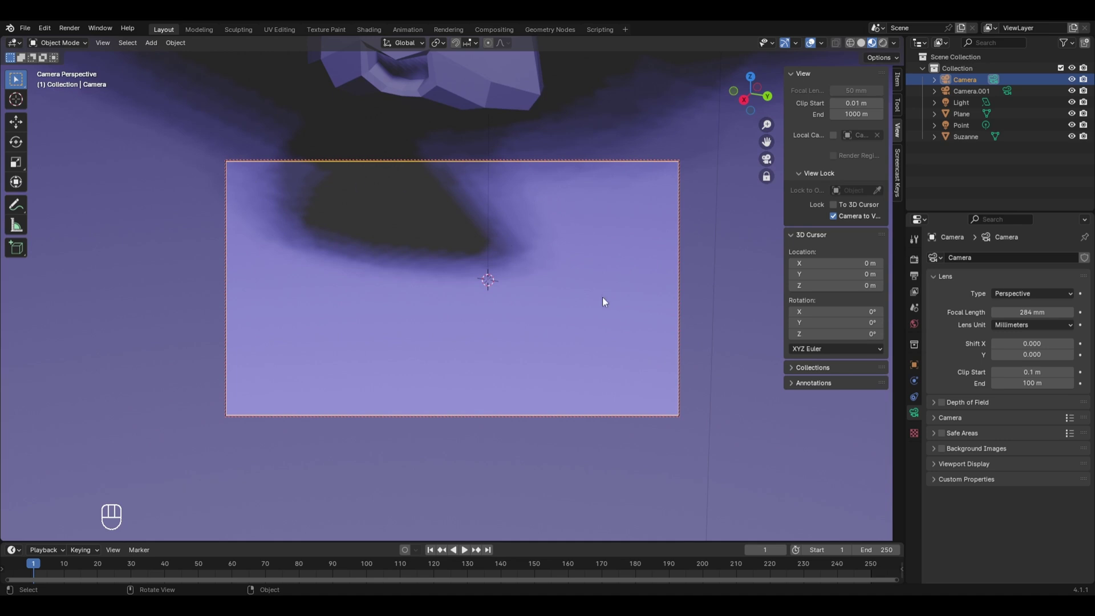
Compare focal lengths of 180 mm and 11 mm while looking through the camera.
double_click(1032, 312)
type("180")
key("Return")
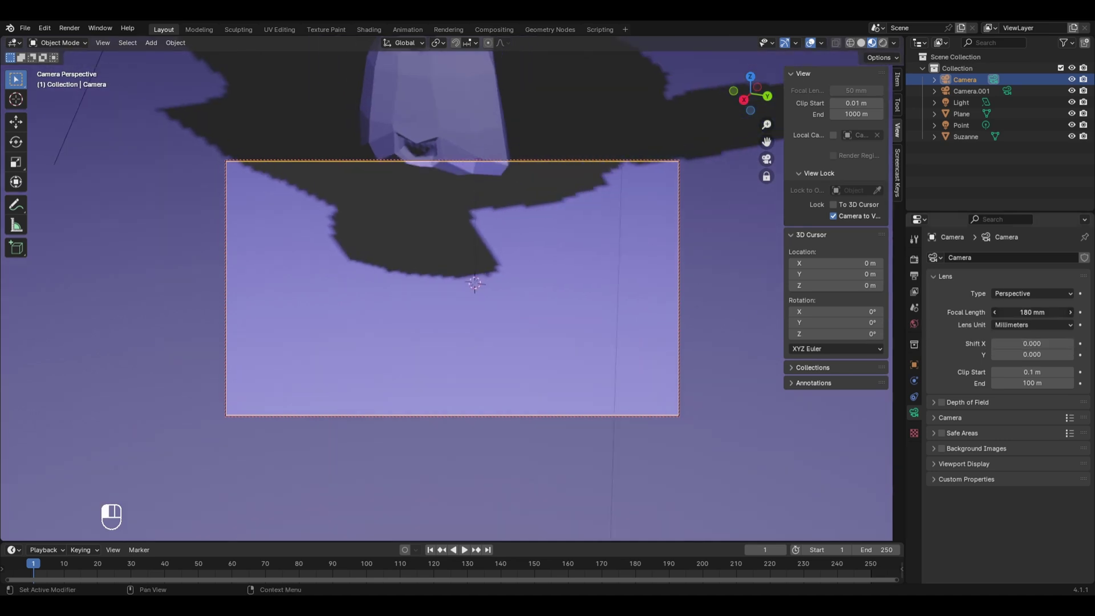
double_click(1033, 312)
type("11")
key("Return")
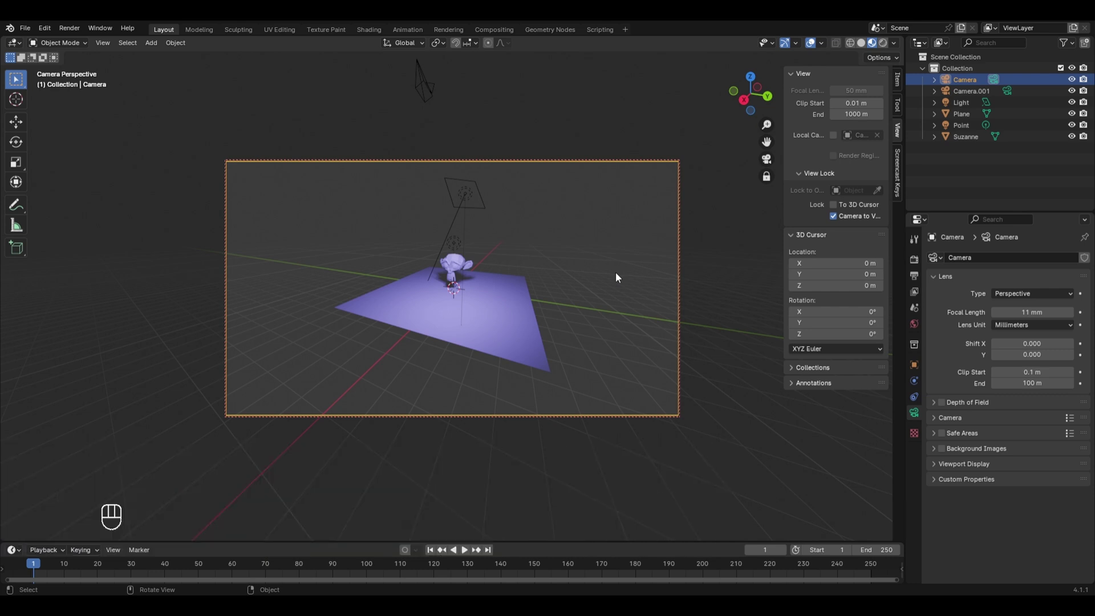
Set the camera's focal length to 50 mm and pull the camera back until the whole monkey head fits the frame.
left_click(1038, 313)
type("50")
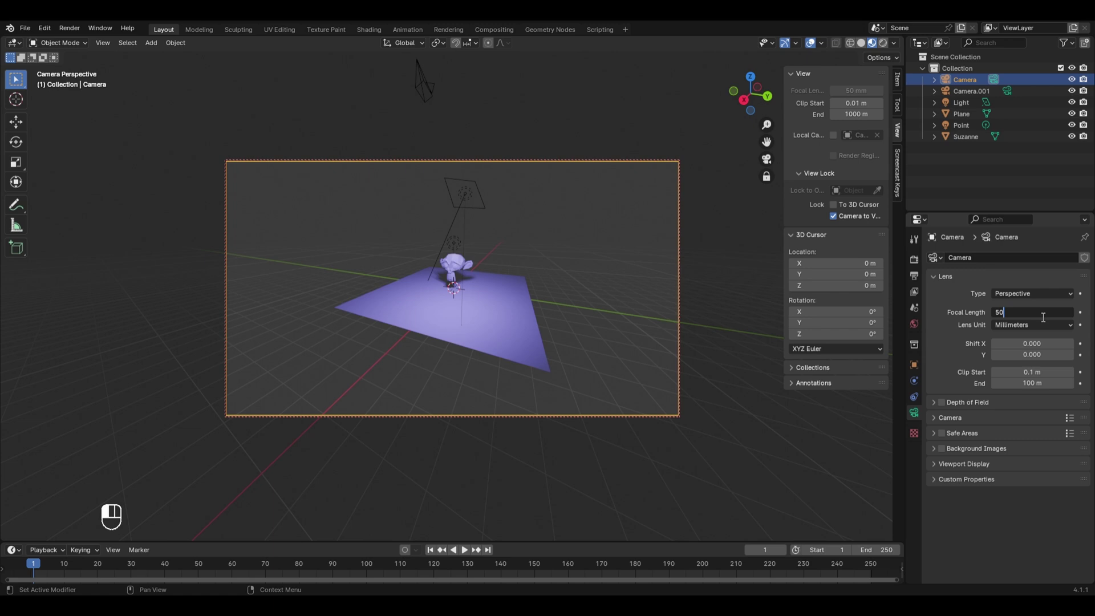
key("Return")
scroll(526, 289, "down", 5)
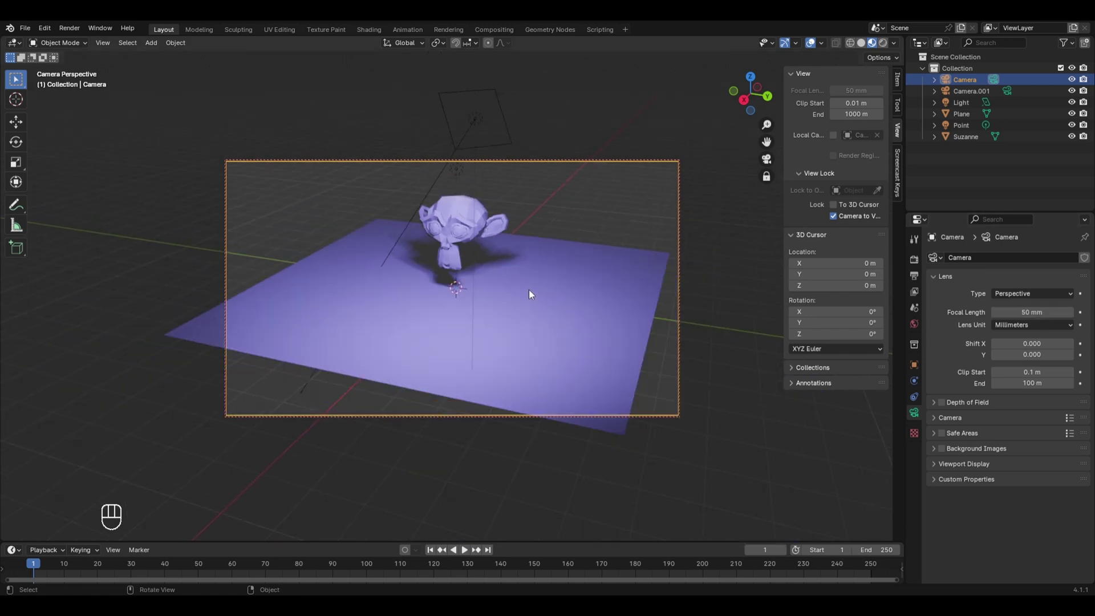
Select the area light above the monkey head and leave camera view.
left_click(473, 122)
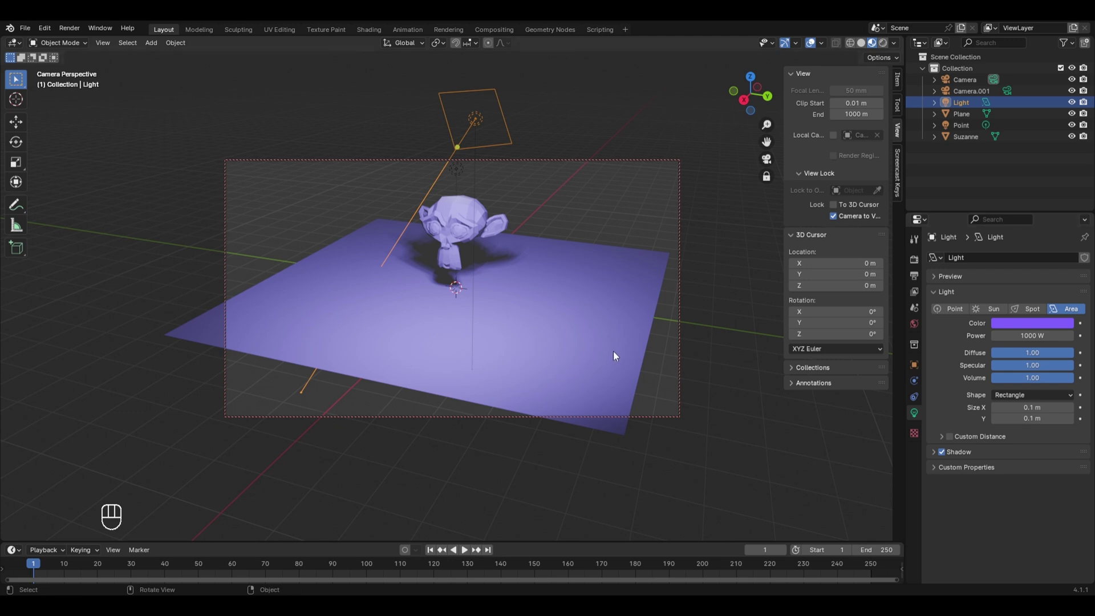
key("KP_0")
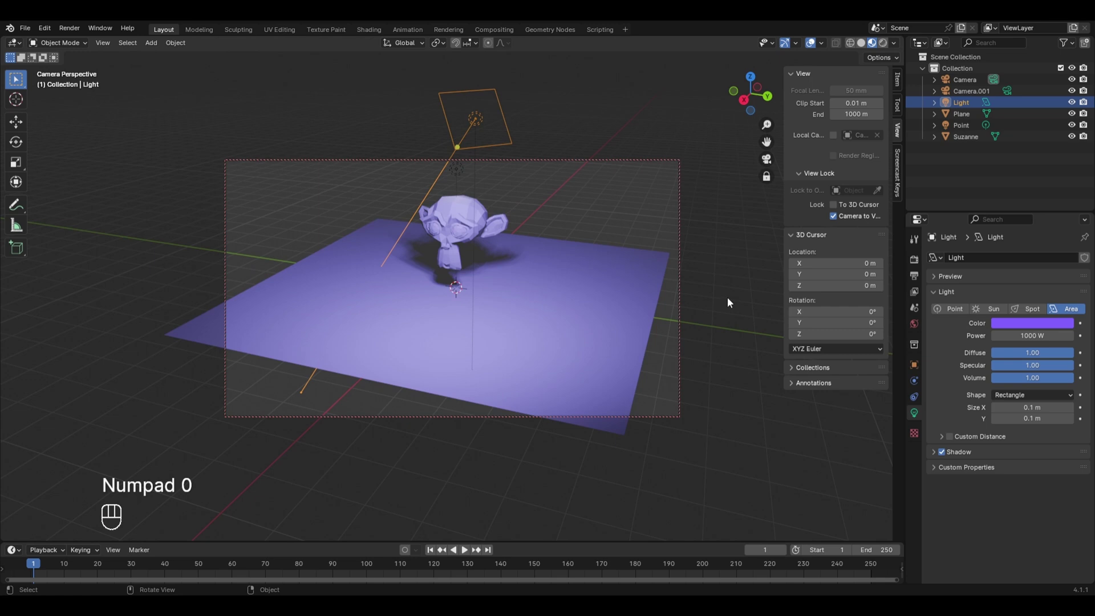